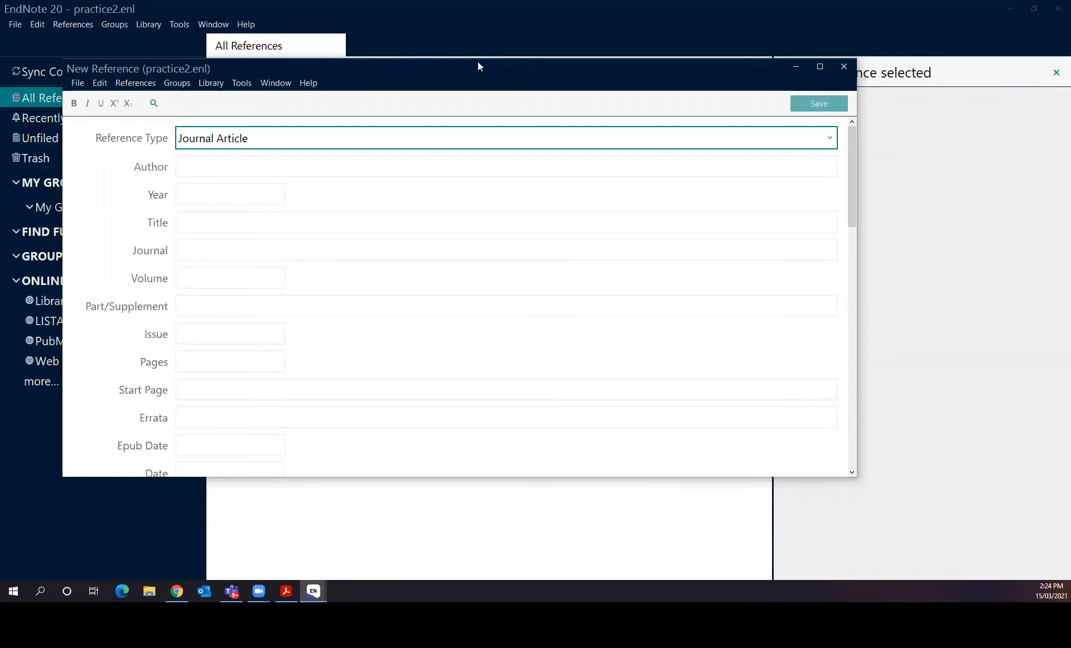
# Open a new blank reference and look through the available reference types, keeping Journal Article
pyautogui.moveTo(474, 69); pyautogui.dragTo(487, 98)
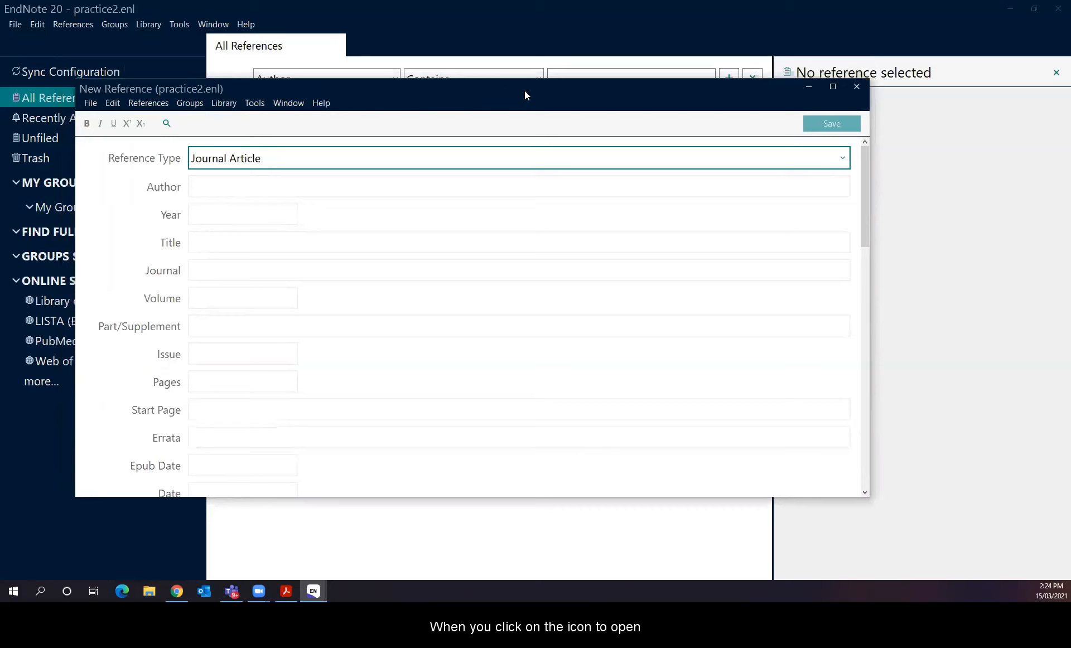
pyautogui.click(857, 96)
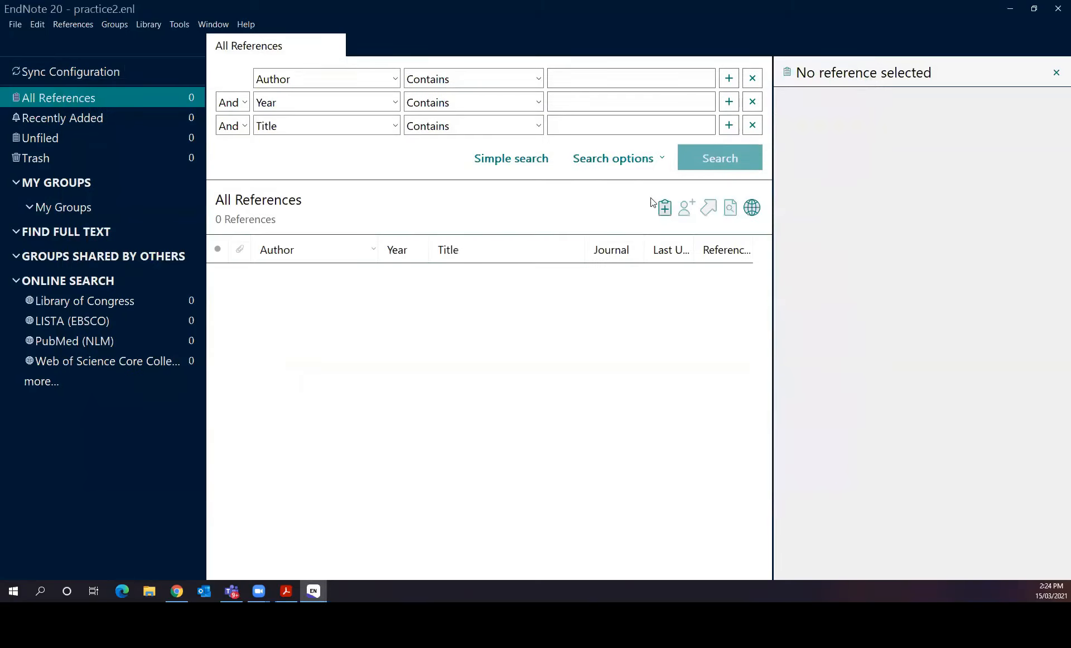
pyautogui.click(663, 208)
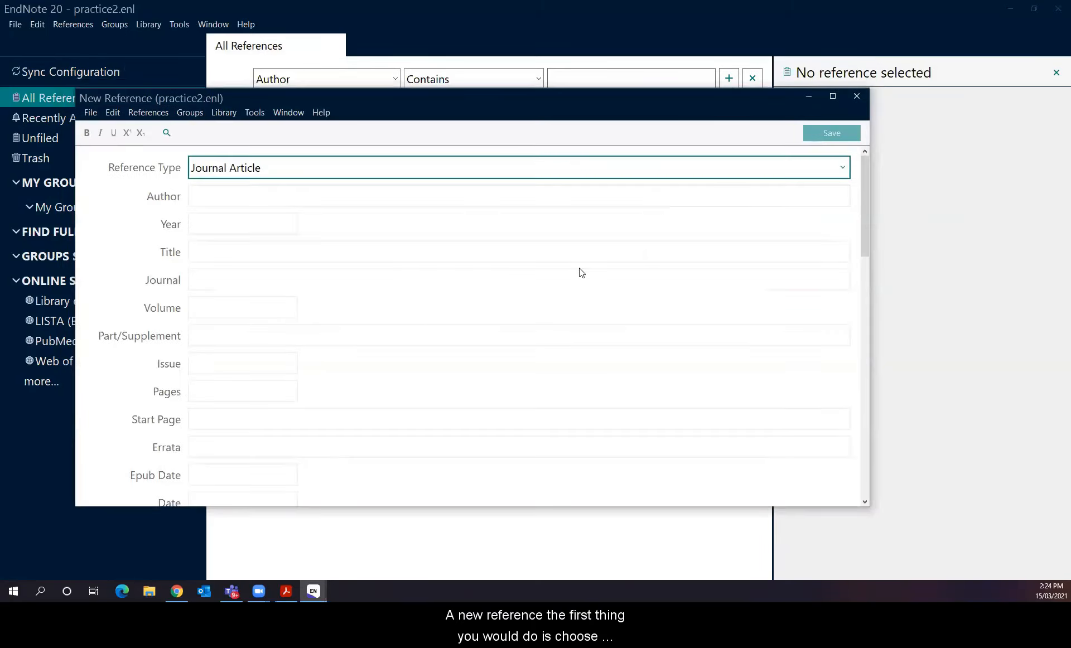
pyautogui.click(842, 171)
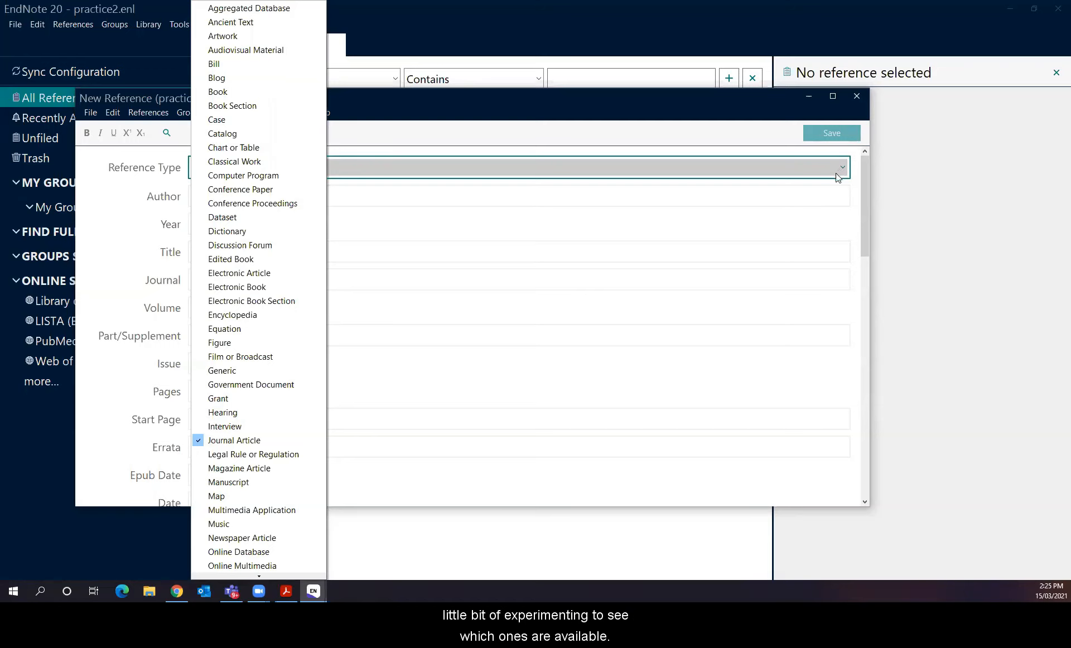
pyautogui.click(838, 172)
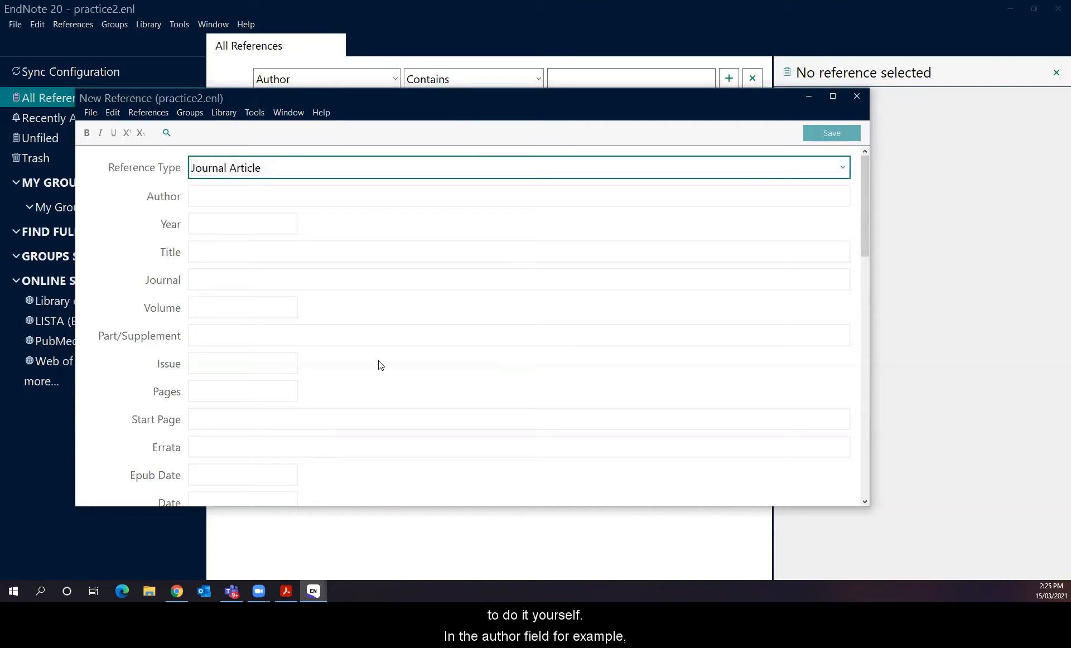
# Enter the two personal authors' names in the Author field, each on its own line
pyautogui.click(204, 196)
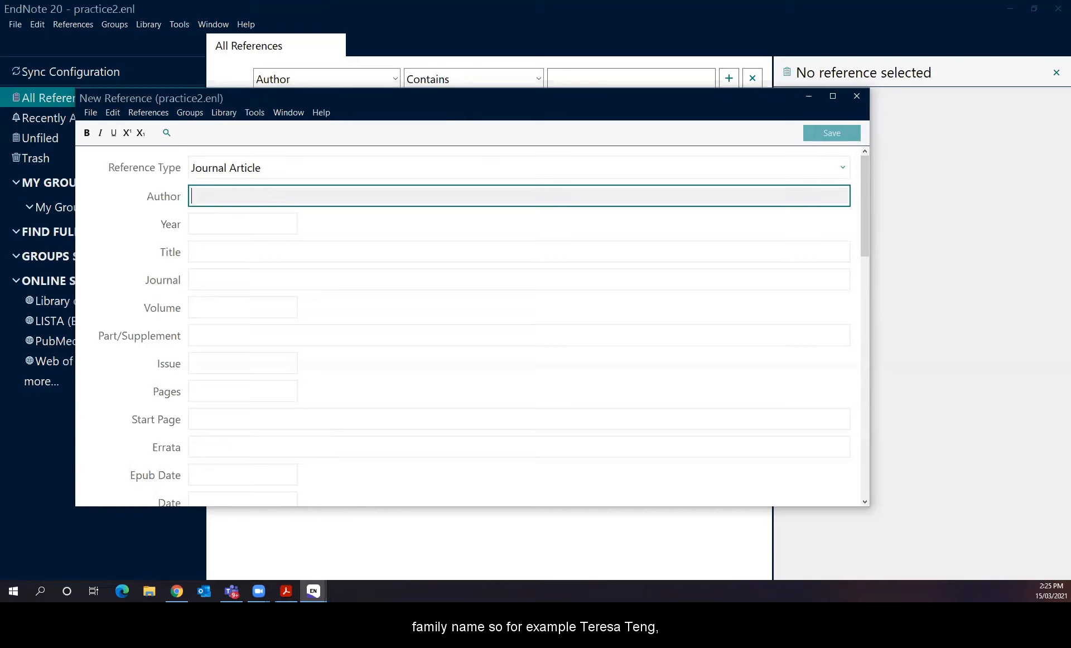
pyautogui.write('Teresa Teng')
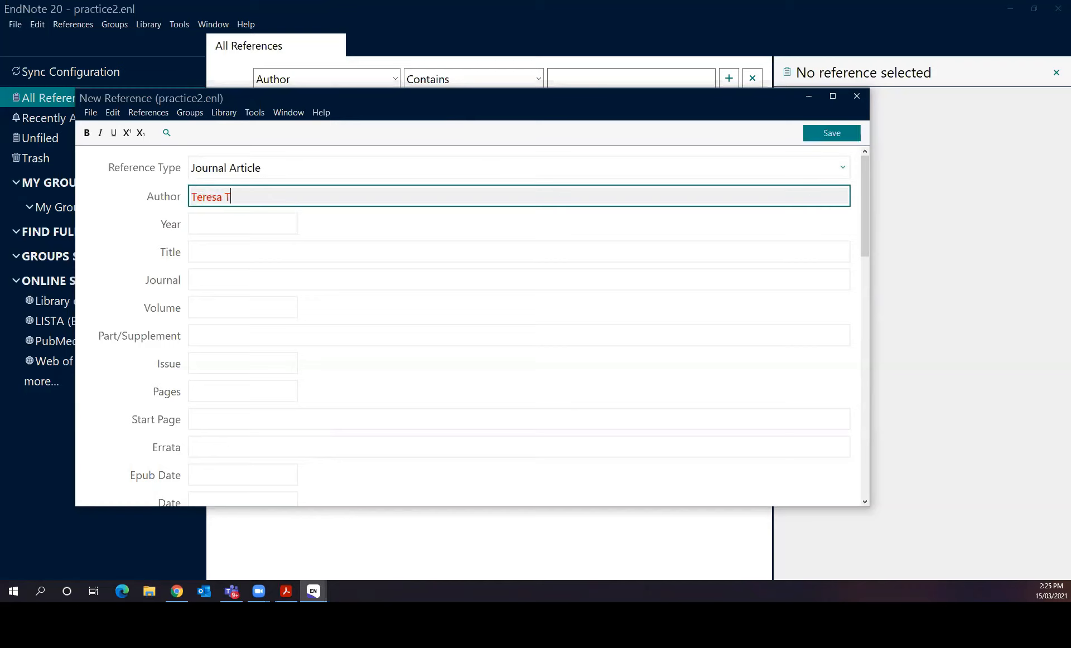
pyautogui.press('Return')
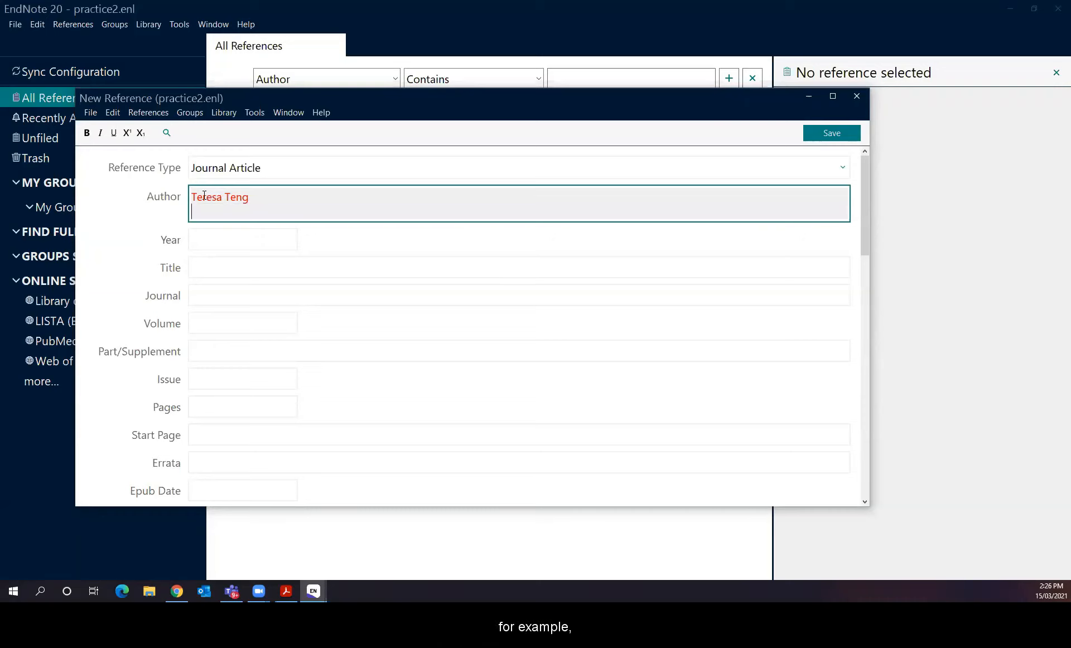
pyautogui.write('Tsai, Ingrid')
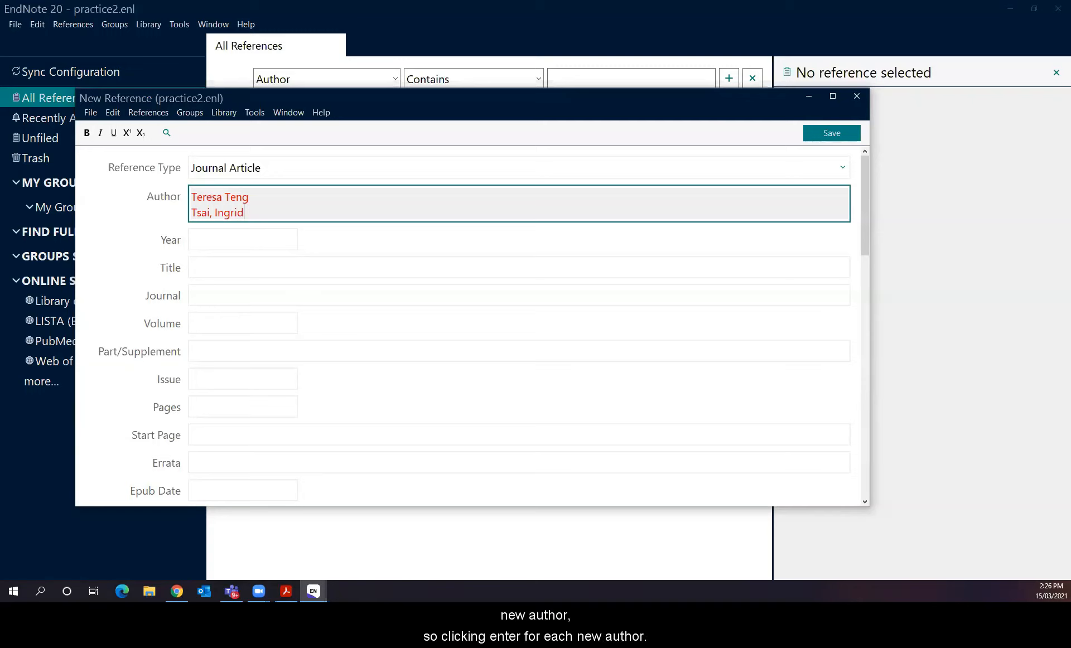
pyautogui.press('Return')
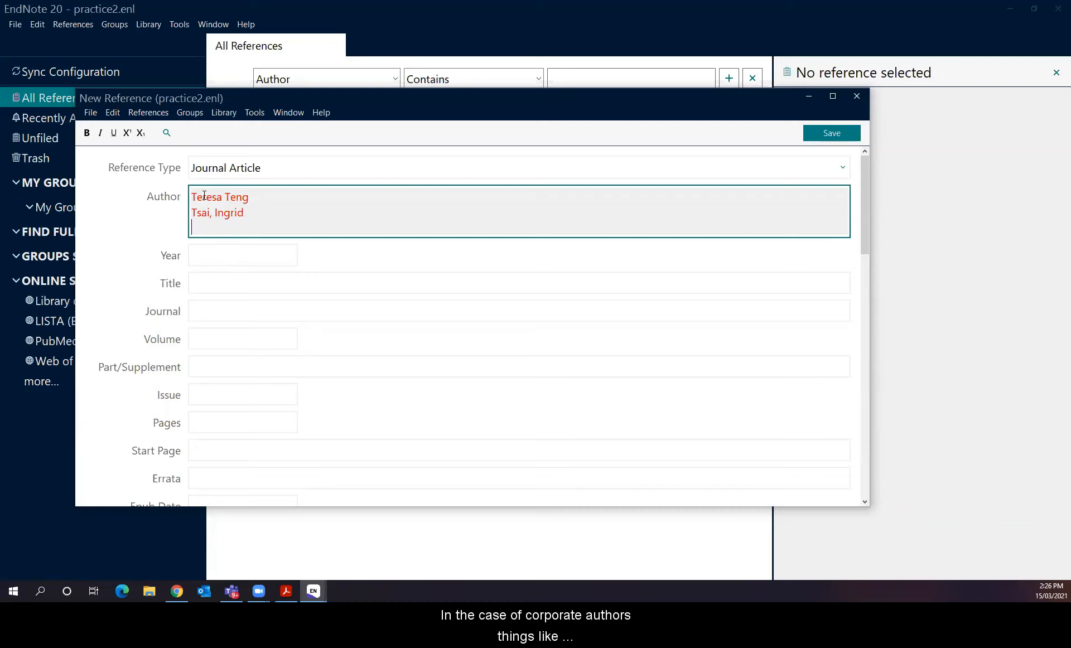
# Add the corporate author "Amnesty International," with its trailing comma as the third author line
pyautogui.write('Amn')
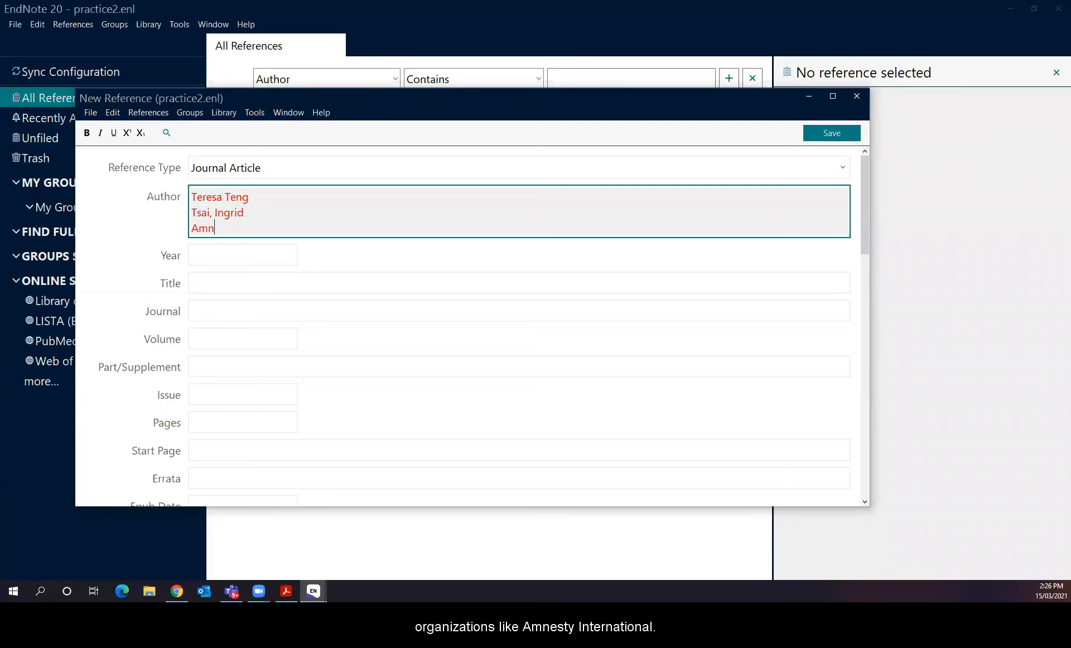
pyautogui.write('esty Internation')
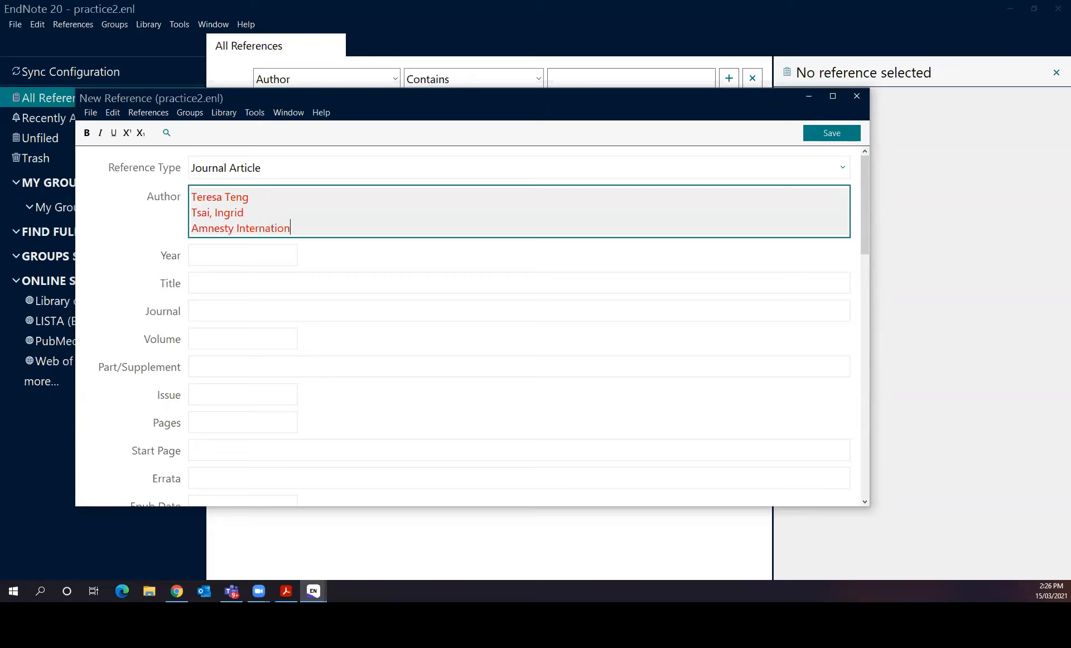
pyautogui.write('al')
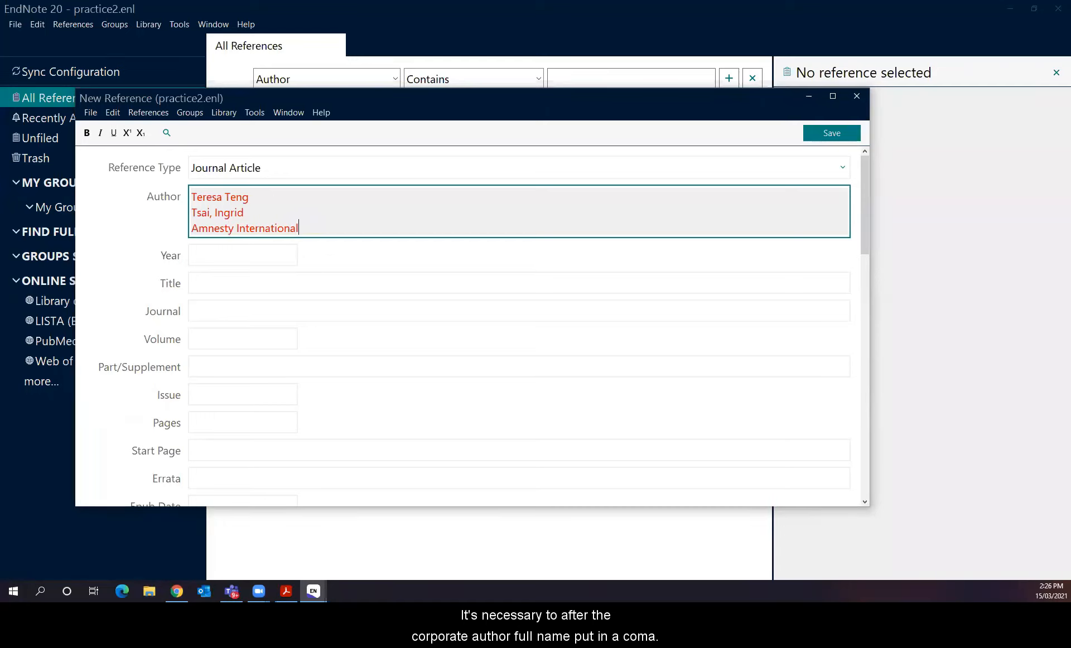
pyautogui.write(',')
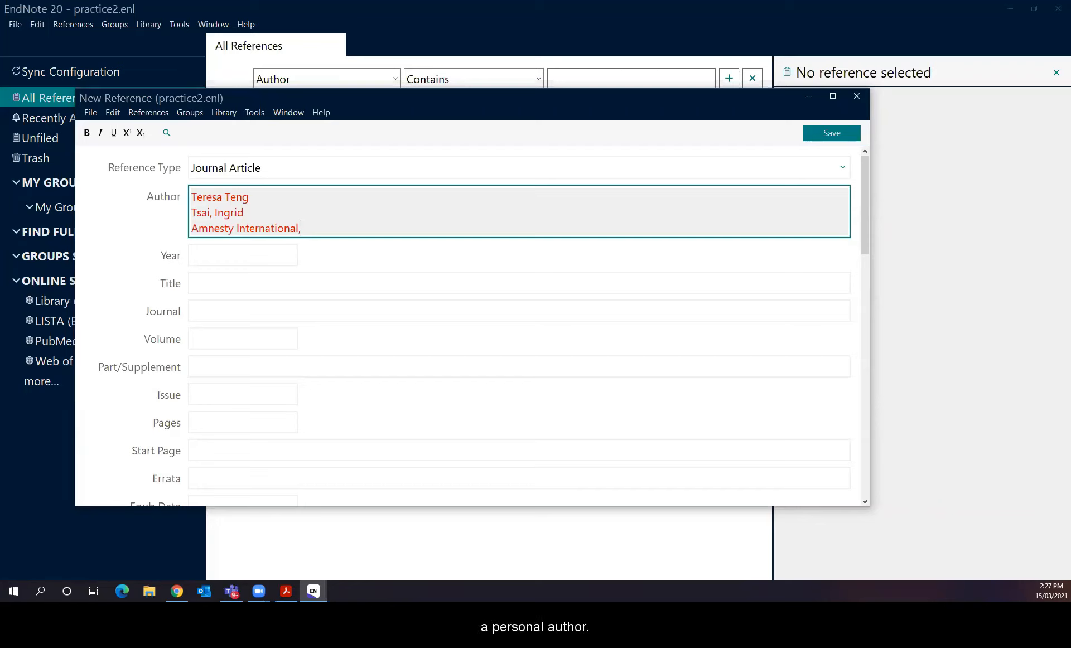
# Set the reference's year to 2012 and its title to "Soil types in Australia"
pyautogui.click(205, 254)
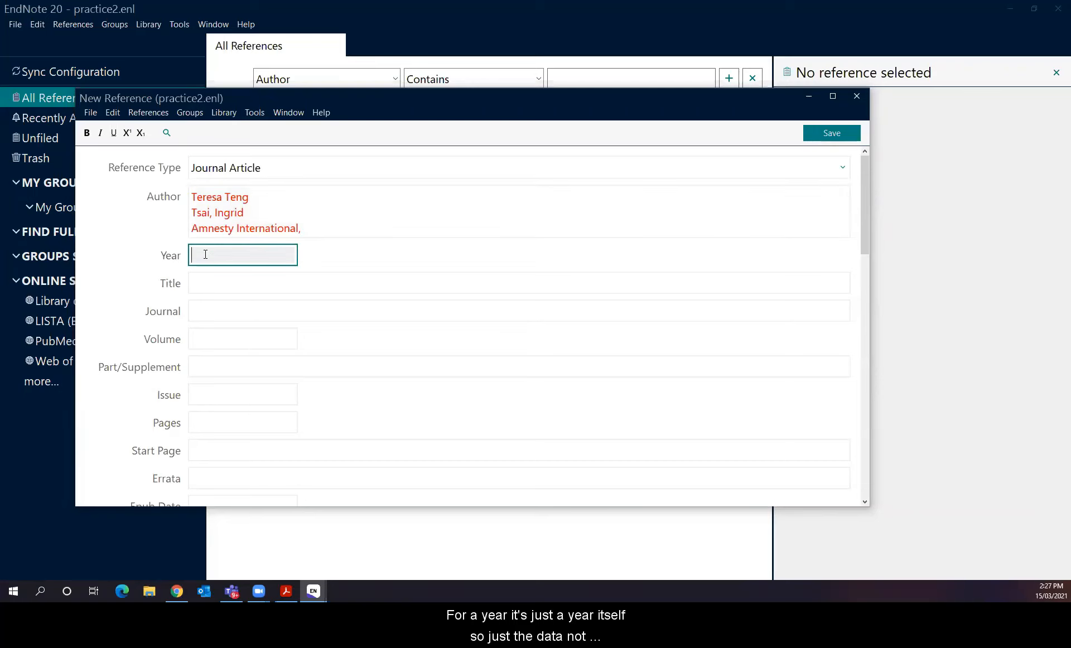
pyautogui.write('2012')
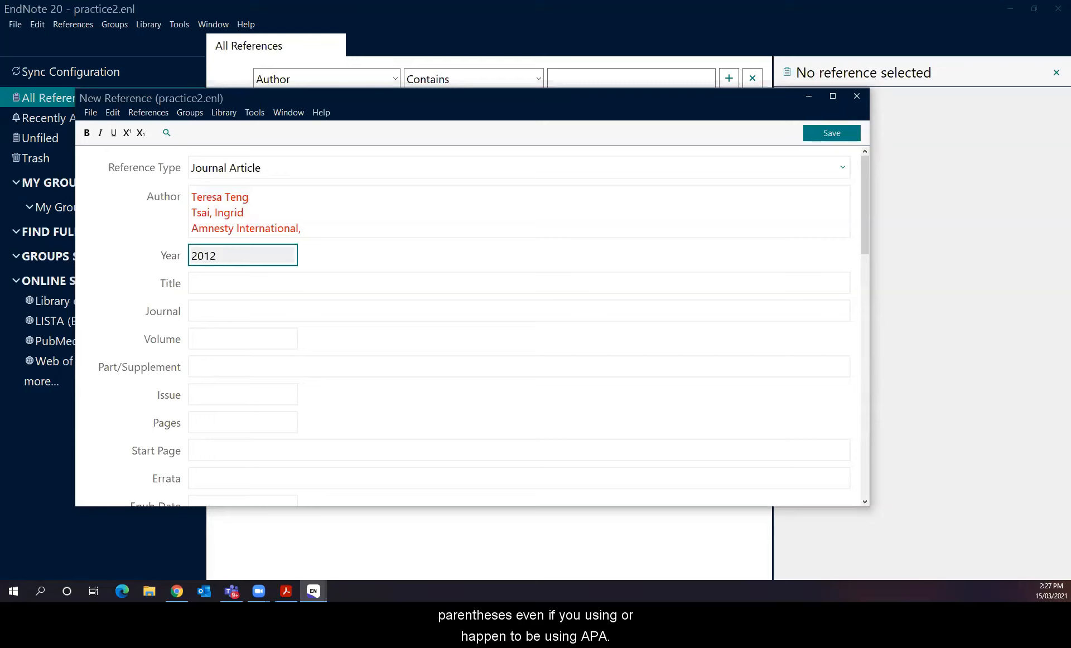
pyautogui.click(215, 286)
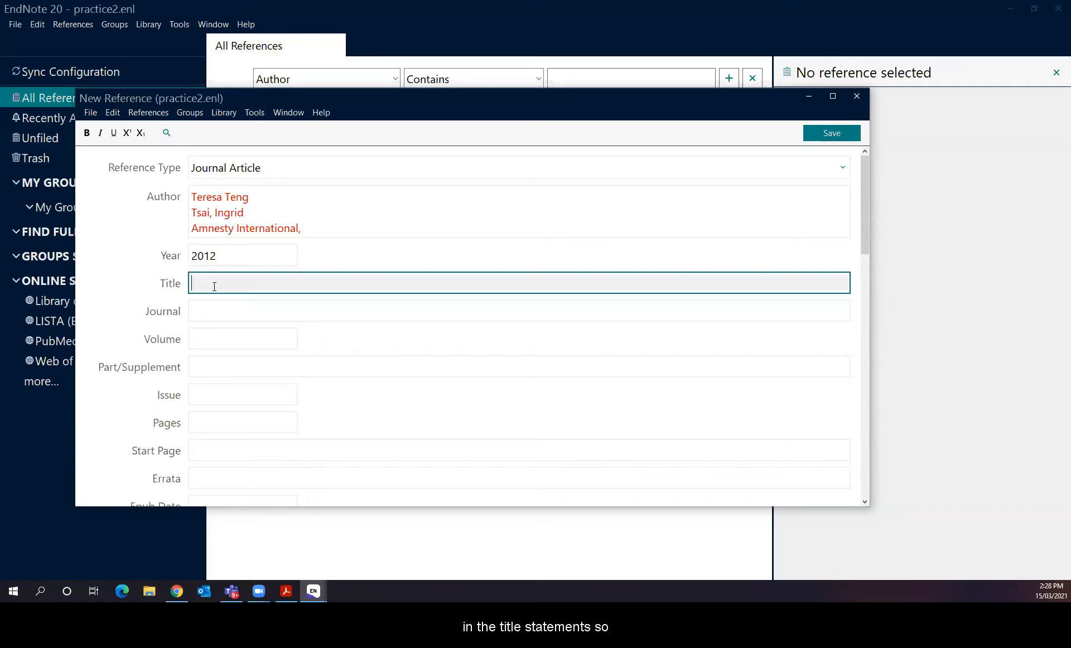
pyautogui.write('S')
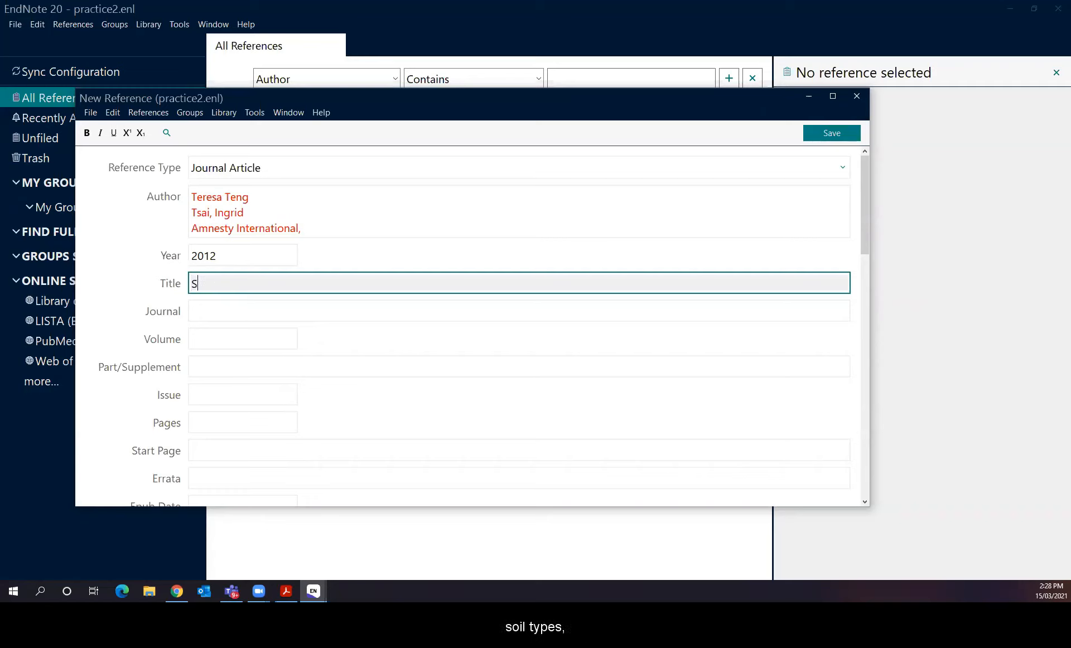
pyautogui.write('oil typoes in Aust')
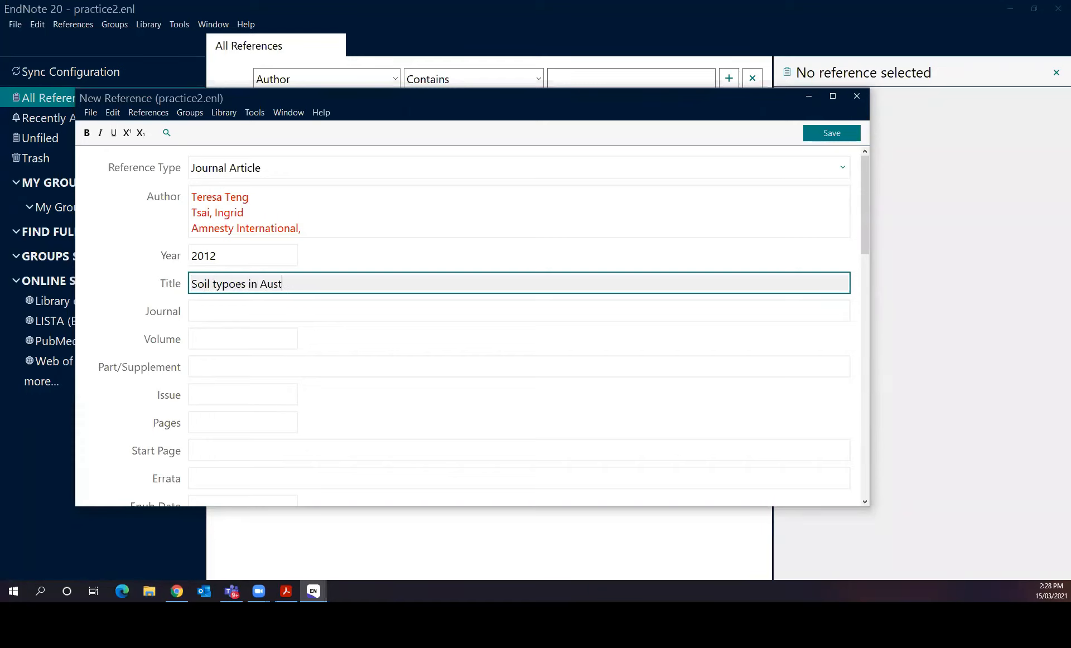
pyautogui.write('ralia')
pyautogui.click(235, 284)
pyautogui.press('BackSpace')
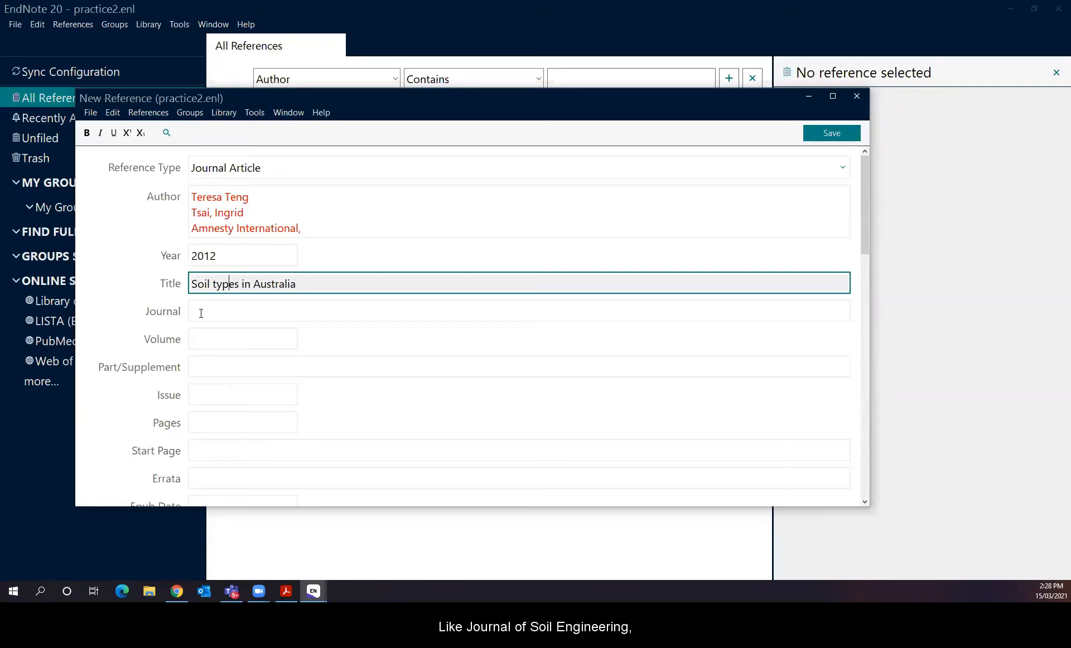
# Enter "Journal of Soil Engineering" as the journal name
pyautogui.click(201, 313)
pyautogui.write('Journal of Soil Endin')
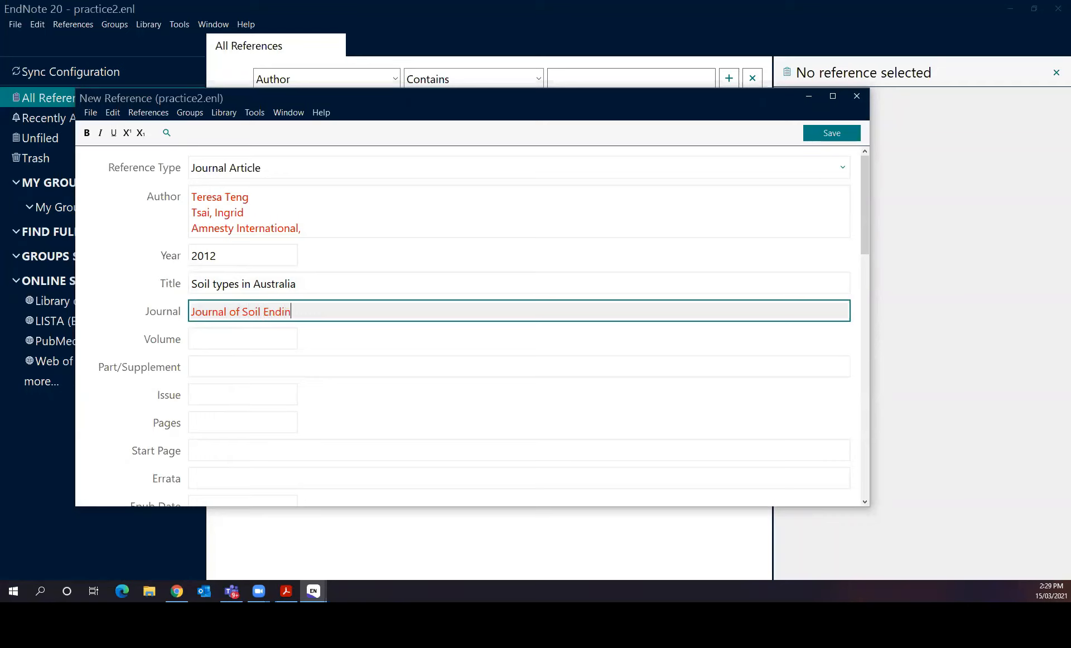
pyautogui.press('BackSpace')
pyautogui.press('BackSpace')
pyautogui.press('BackSpace')
pyautogui.write('gineeringf')
pyautogui.press('BackSpace')
pyautogui.moveTo(337, 311); pyautogui.dragTo(188, 319)
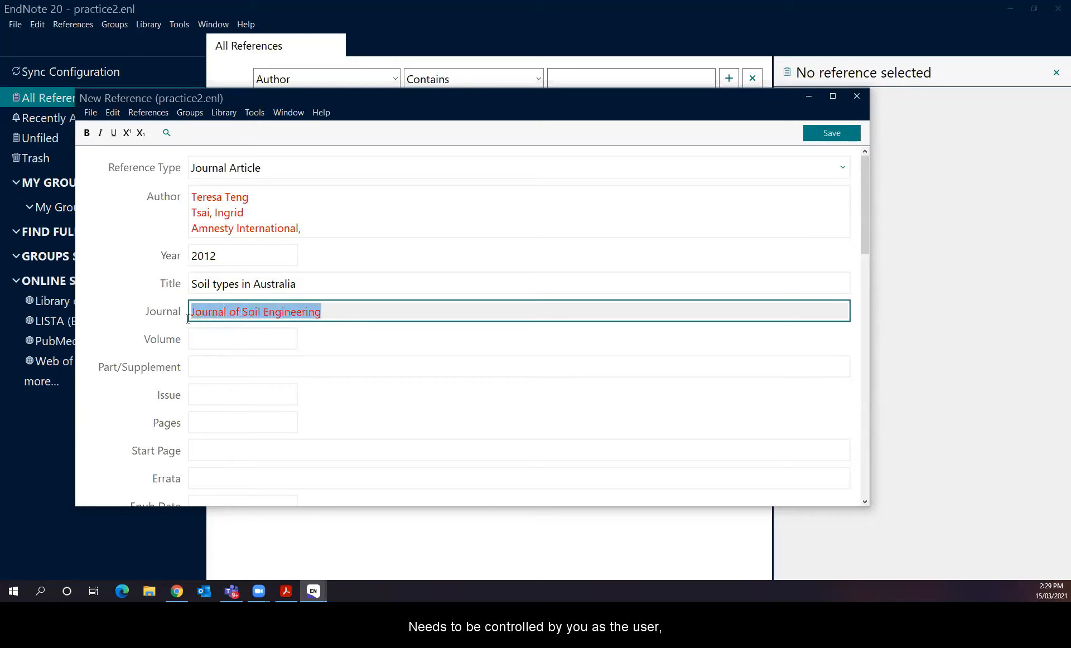
pyautogui.click(332, 313)
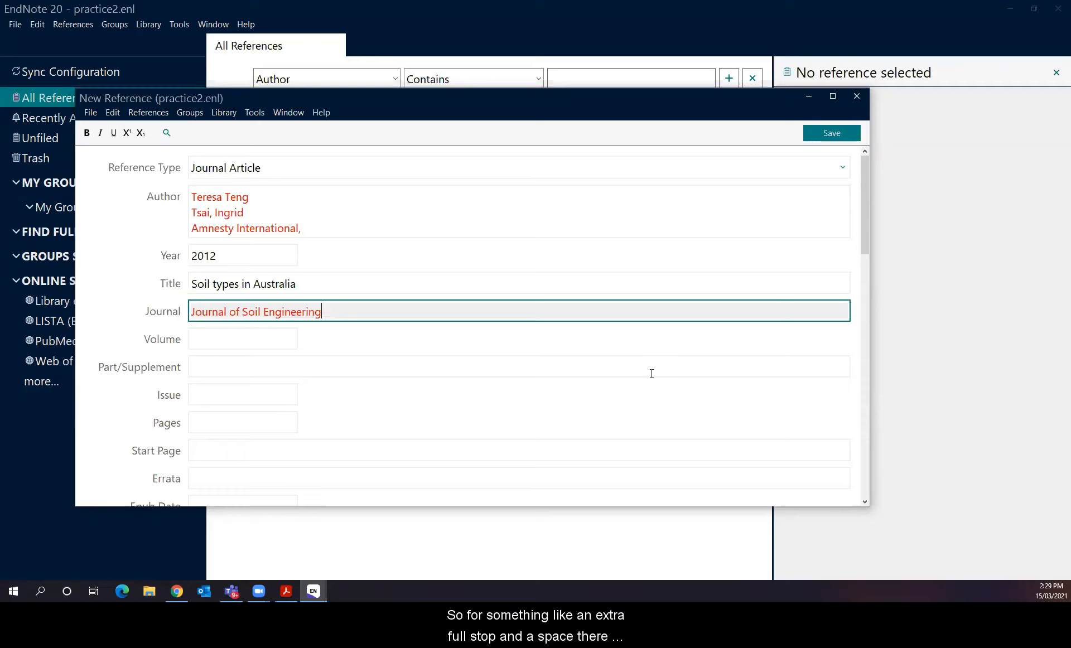
pyautogui.write('.')
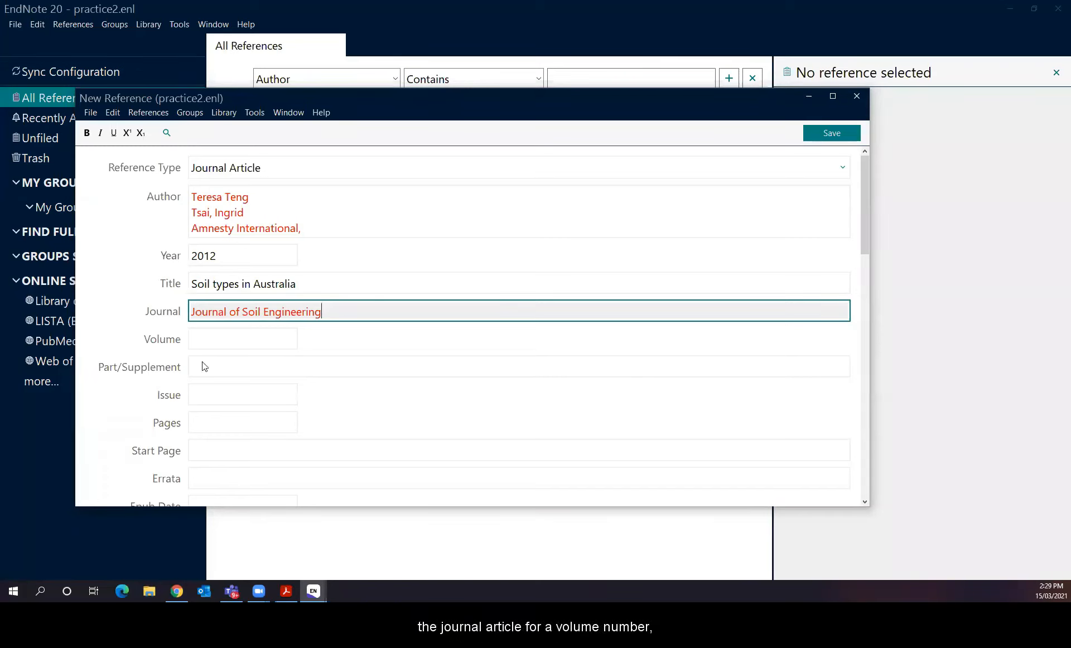
# Set the article's volume to 20 and its issue to 2
pyautogui.click(196, 338)
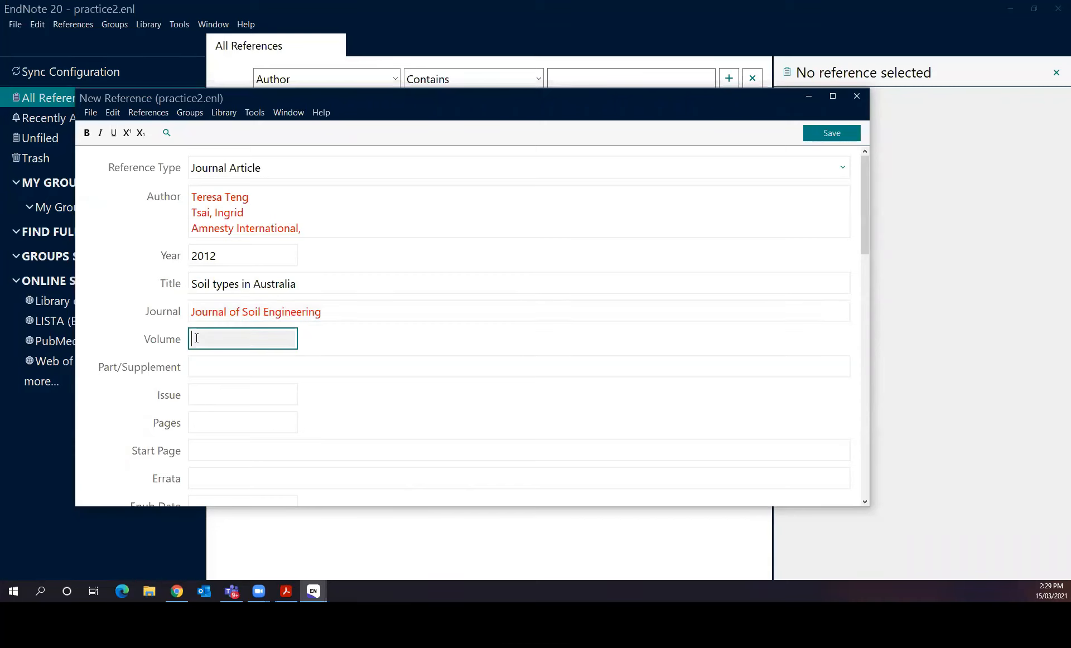
pyautogui.write('20')
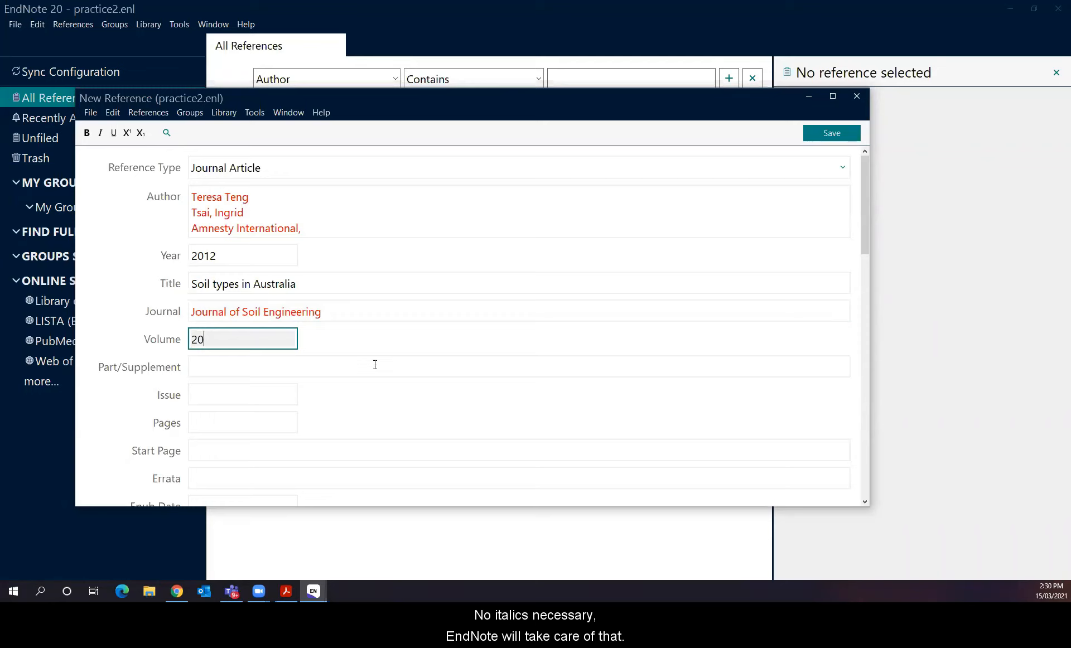
pyautogui.click(204, 396)
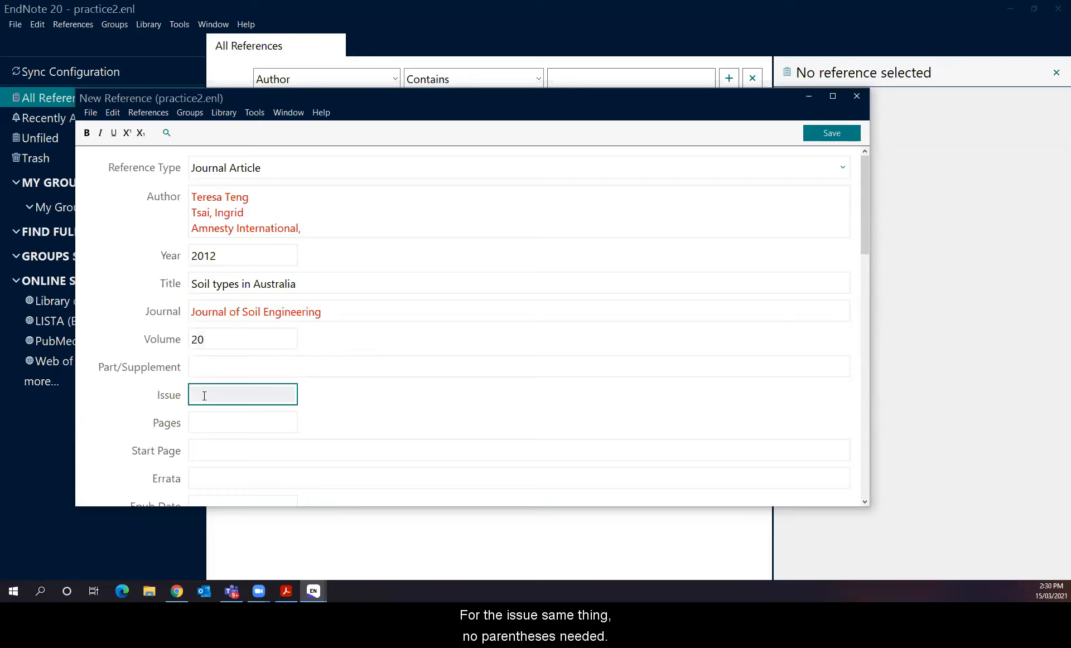
pyautogui.write('2')
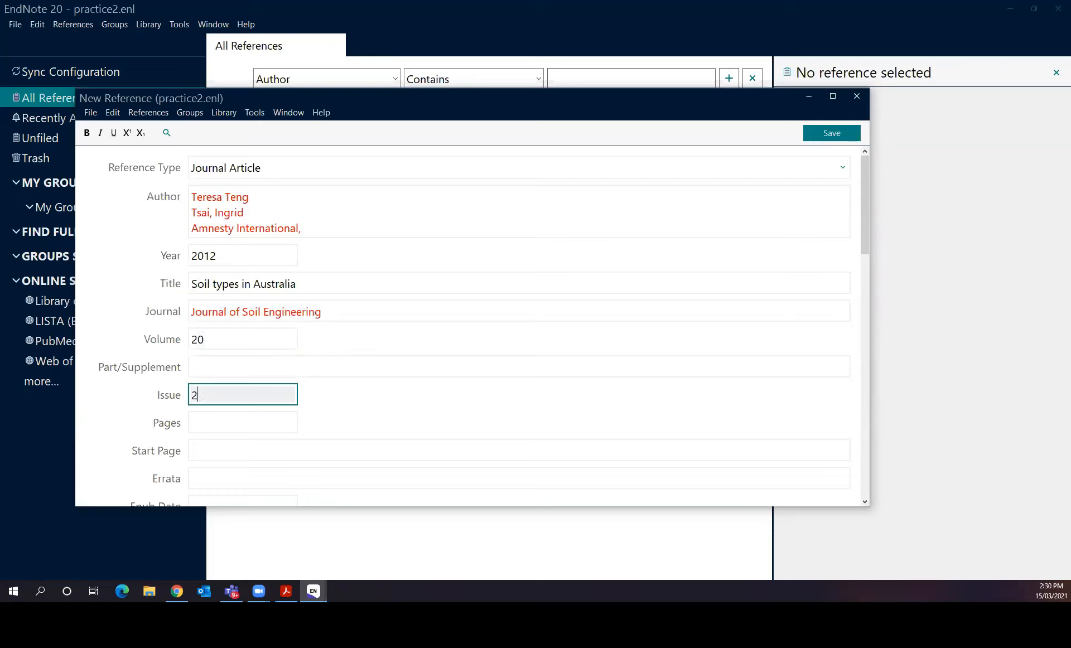
# Enter the article's page range as 13-20
pyautogui.click(205, 419)
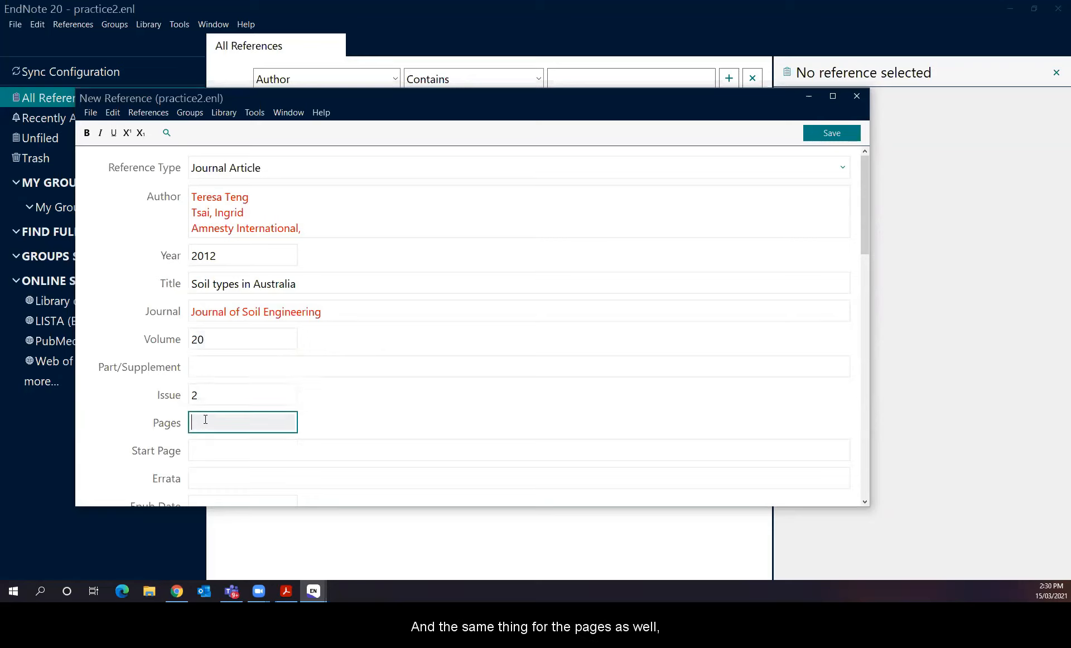
pyautogui.write('13-')
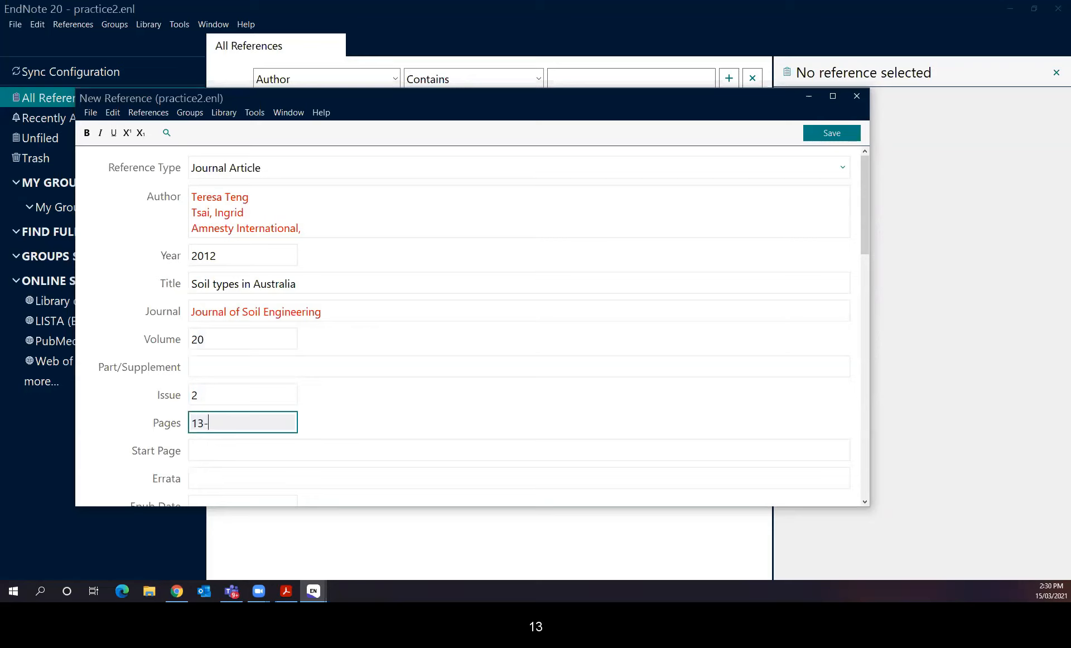
pyautogui.write('2')
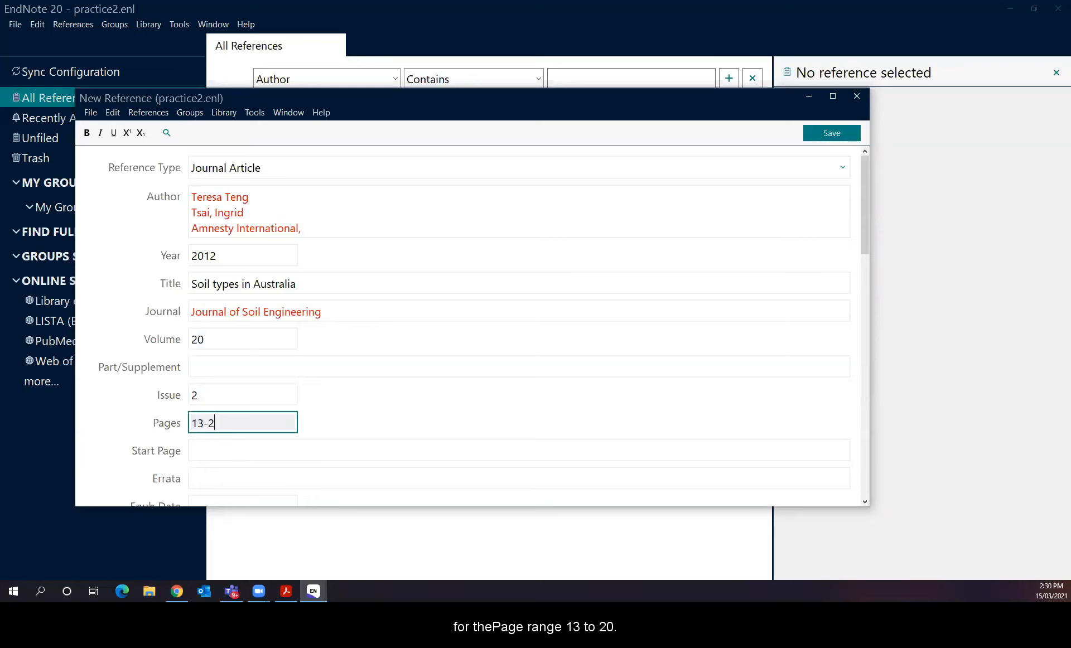
pyautogui.press('BackSpace')
pyautogui.press('BackSpace')
pyautogui.write('-20')
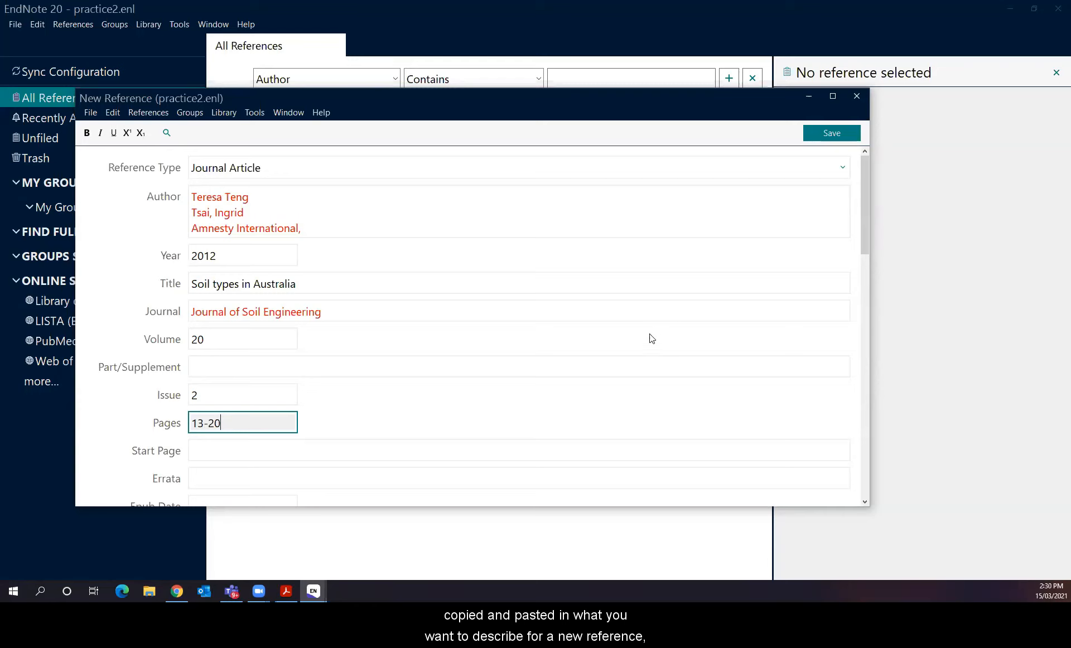
# Save and close the new reference, and highlight its formatted APA 7th citation in the preview
pyautogui.click(831, 133)
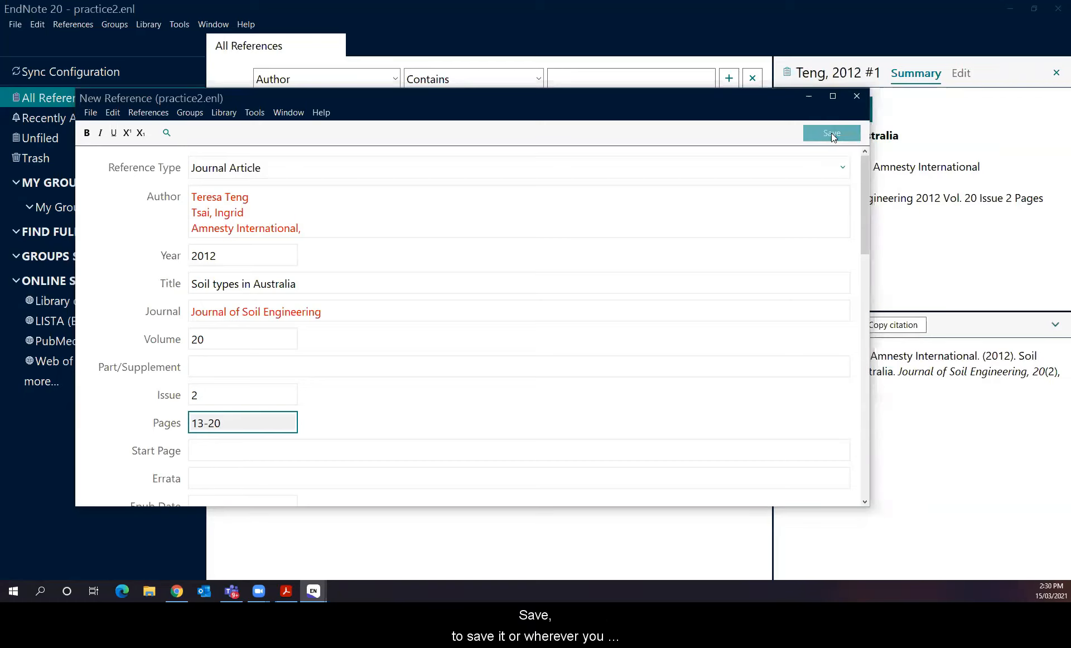
pyautogui.click(857, 97)
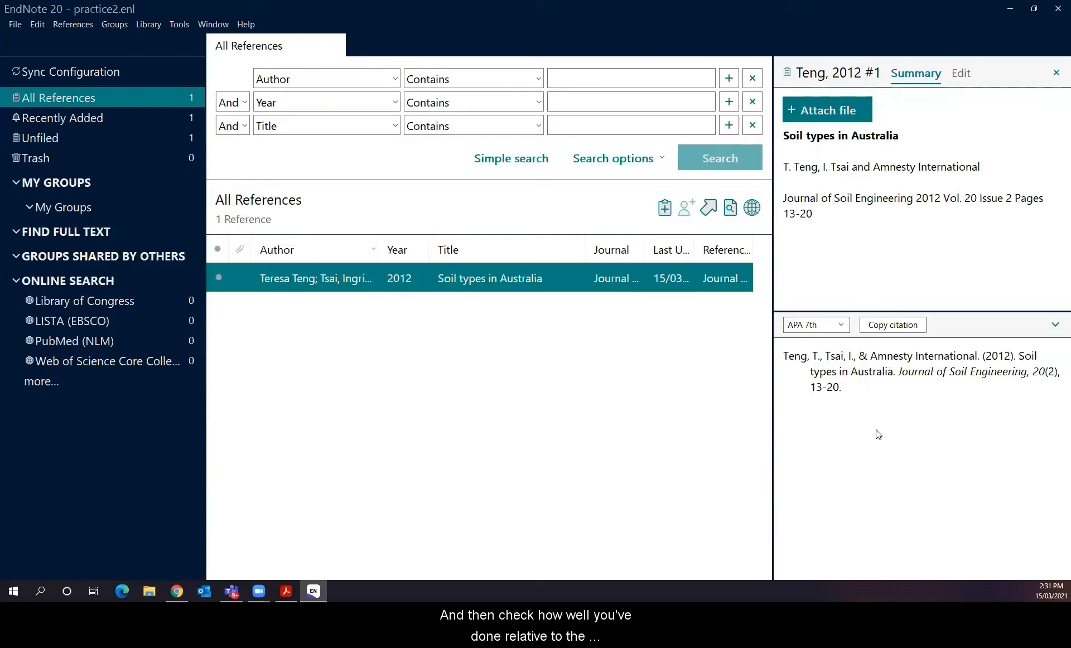
pyautogui.moveTo(845, 387); pyautogui.dragTo(786, 359)
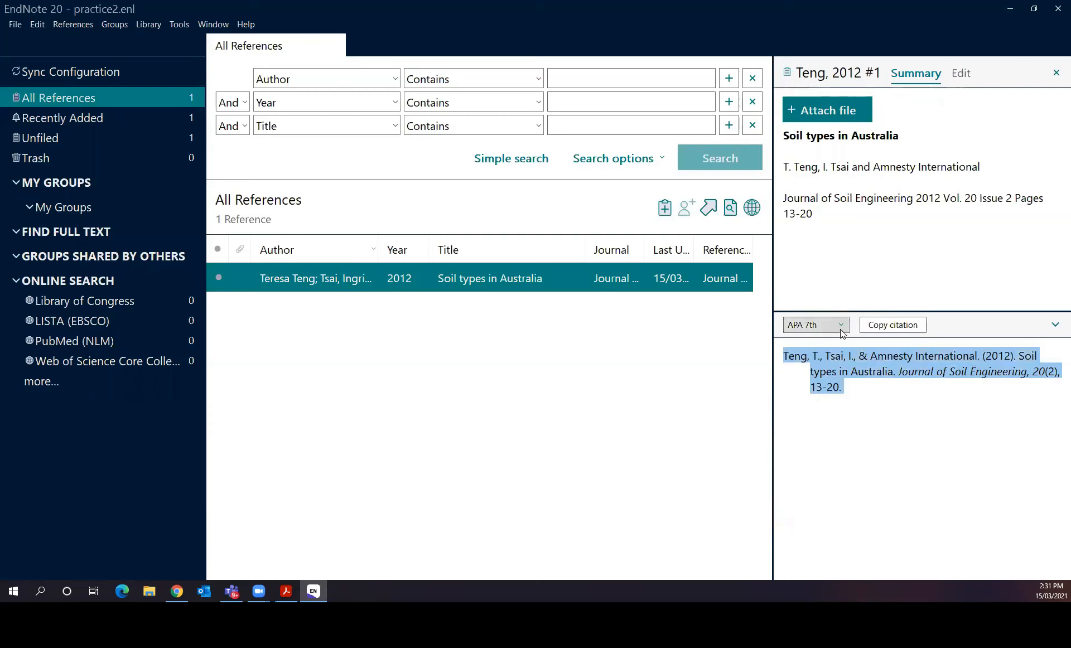
# Widen the journal article reference's editing pane and place the cursor in its Author field
pyautogui.click(870, 439)
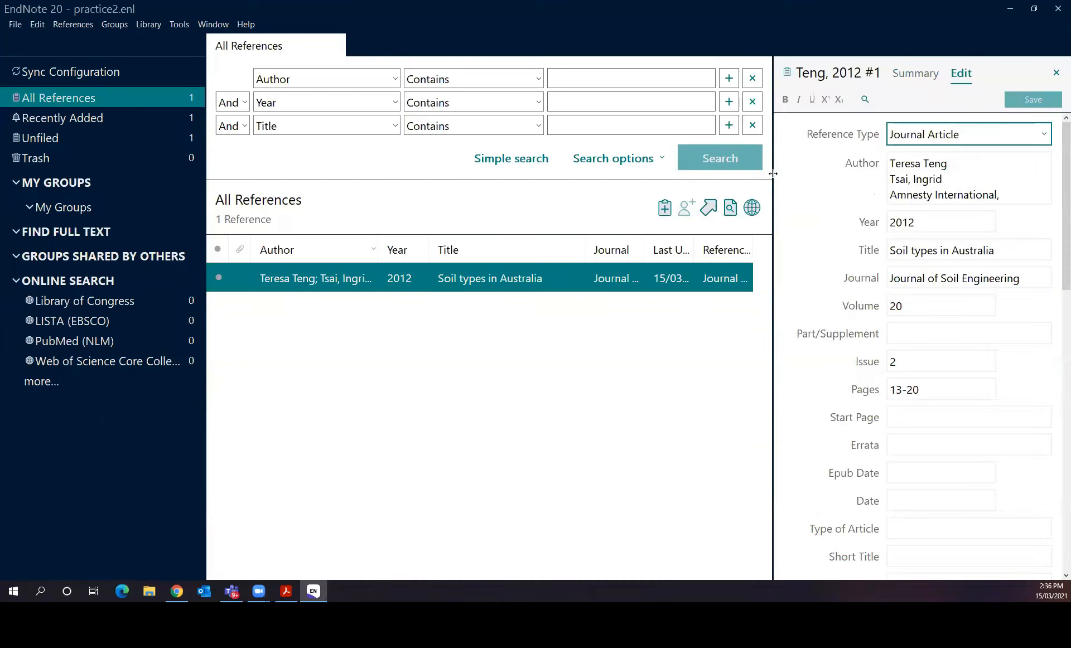
pyautogui.moveTo(772, 173); pyautogui.dragTo(663, 171)
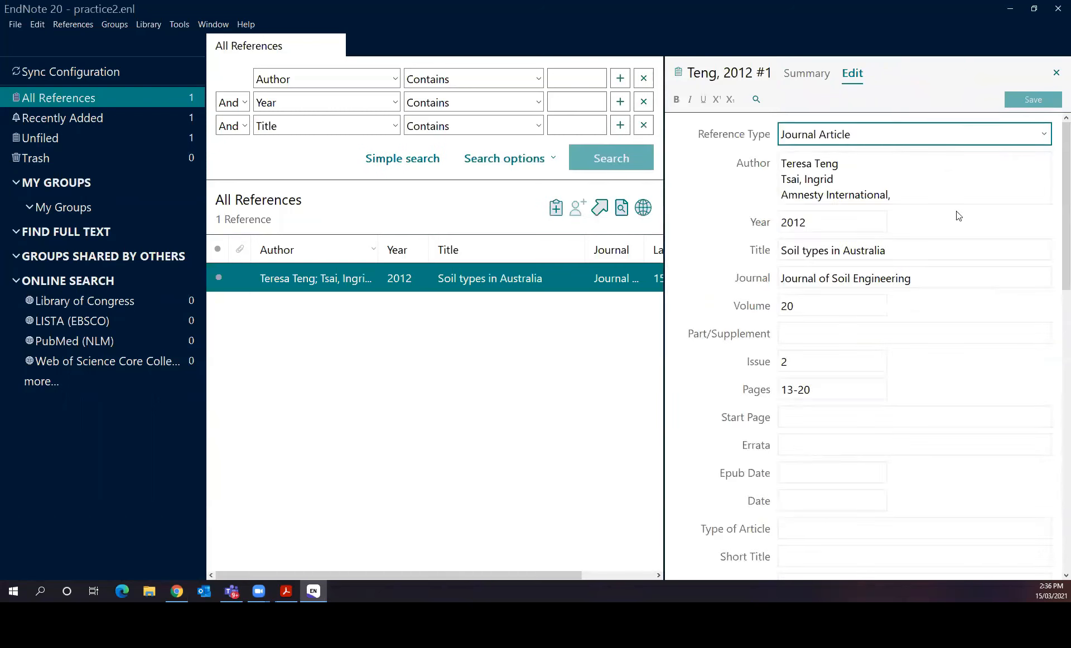
pyautogui.click(937, 176)
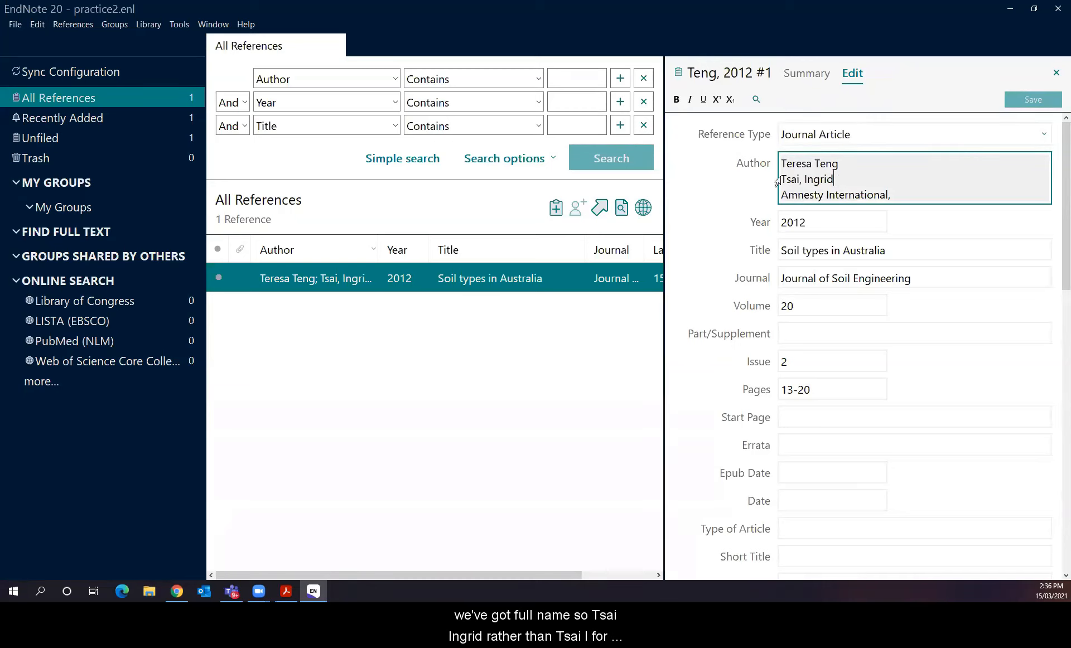
# Shorten the second author's given name to its initial followed by a full stop
pyautogui.tripleClick(845, 178)
pyautogui.click(846, 177)
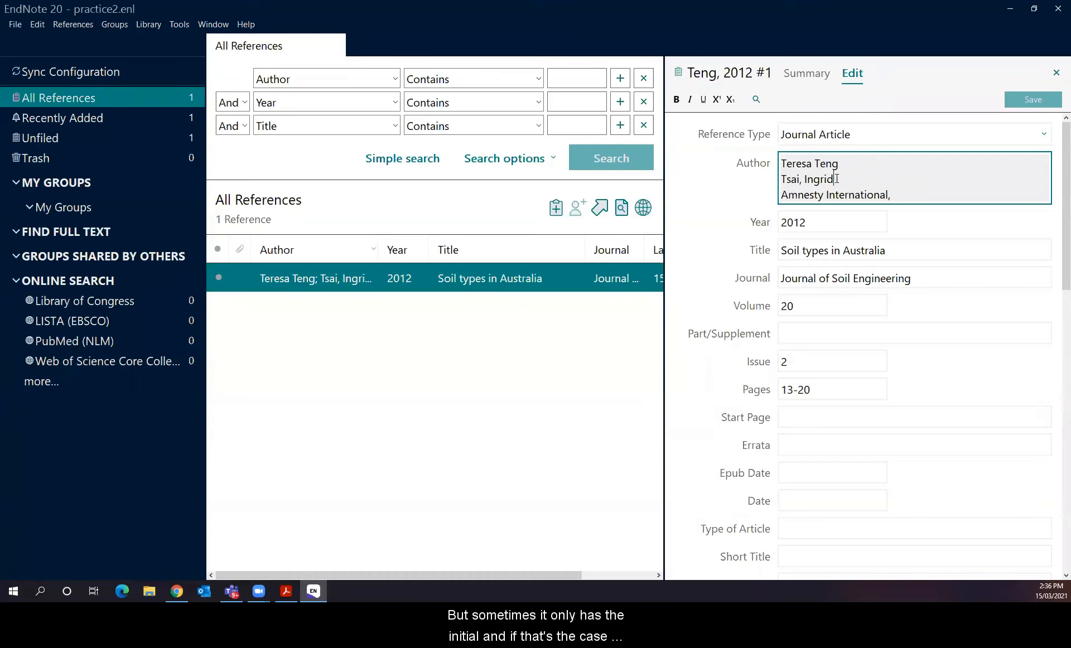
pyautogui.moveTo(836, 181); pyautogui.dragTo(806, 181)
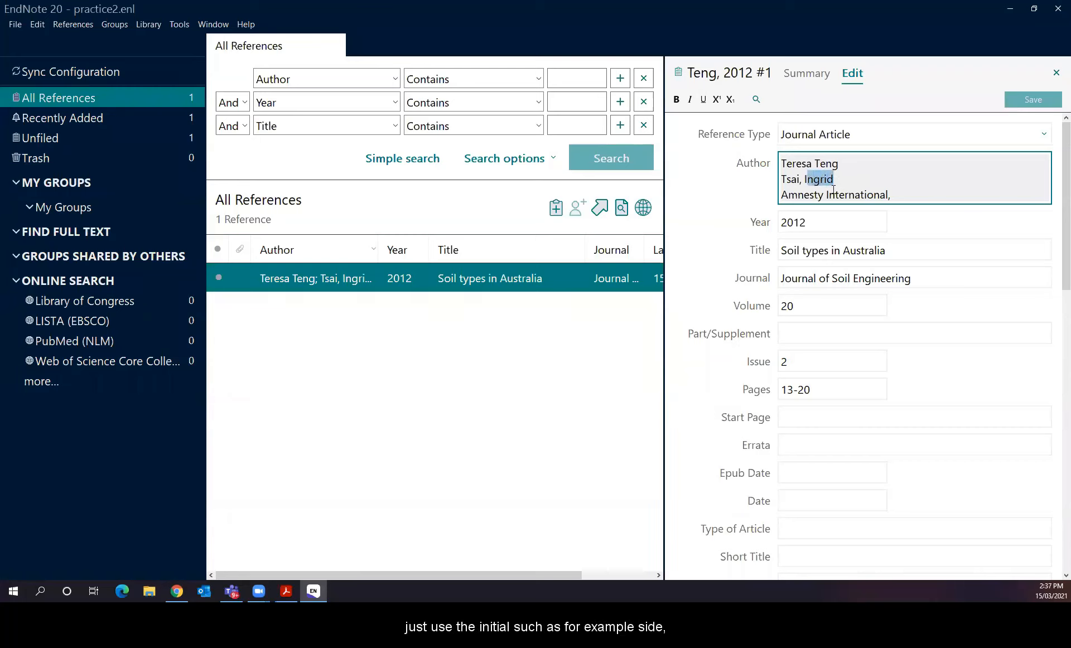
pyautogui.write('I')
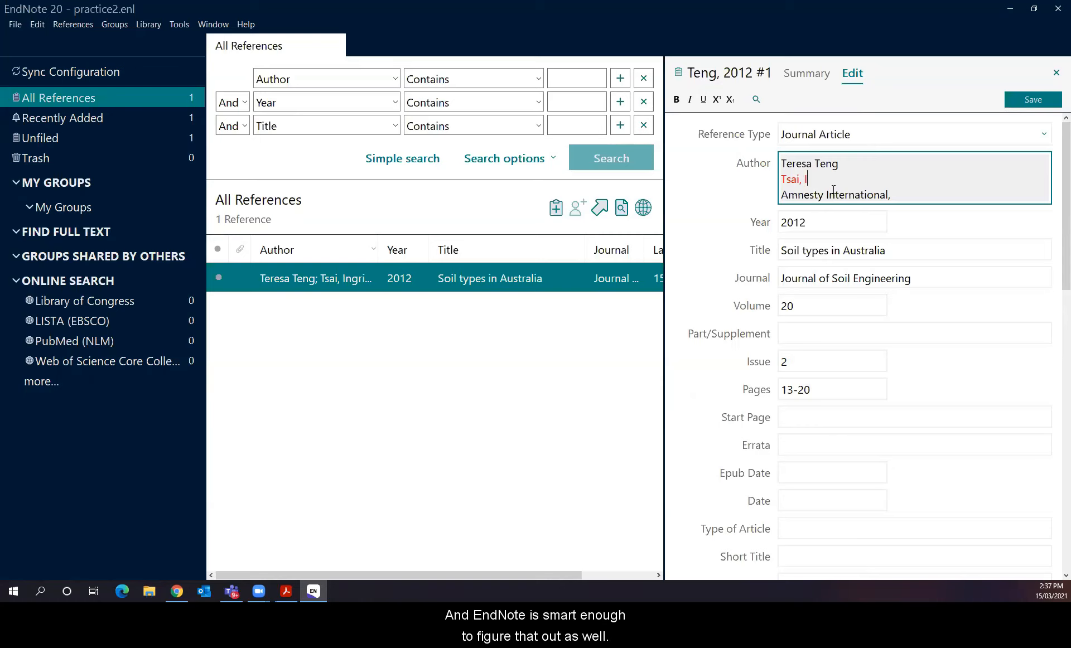
pyautogui.write('.')
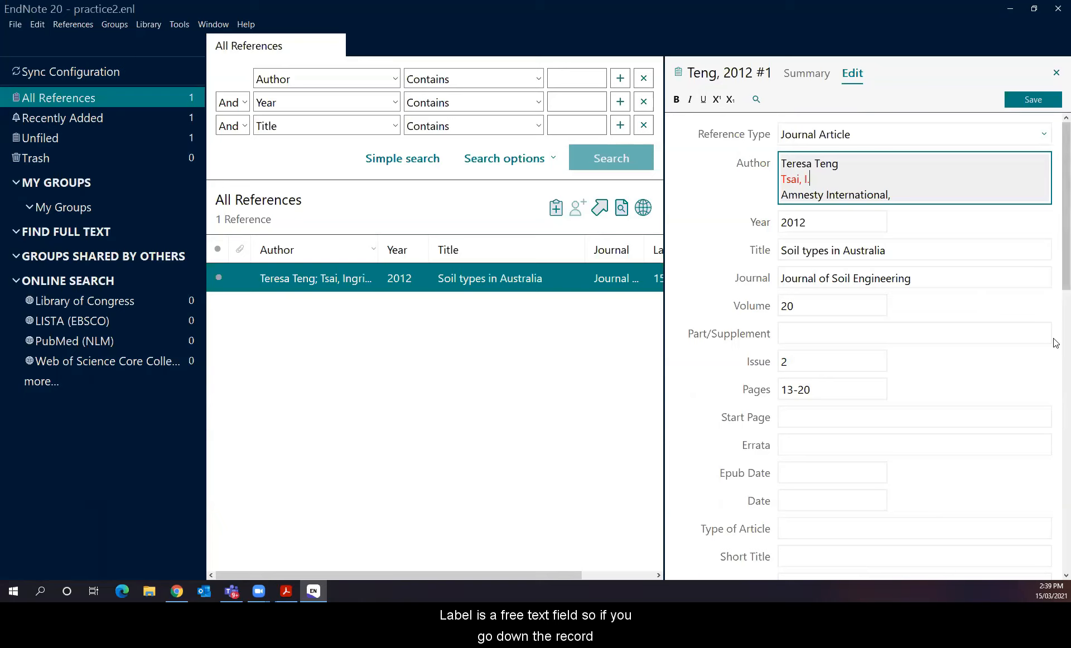
# Examine the Label and Research Notes fields further down the article reference
pyautogui.scroll(-4, 832, 349)
pyautogui.scroll(-6, 832, 350)
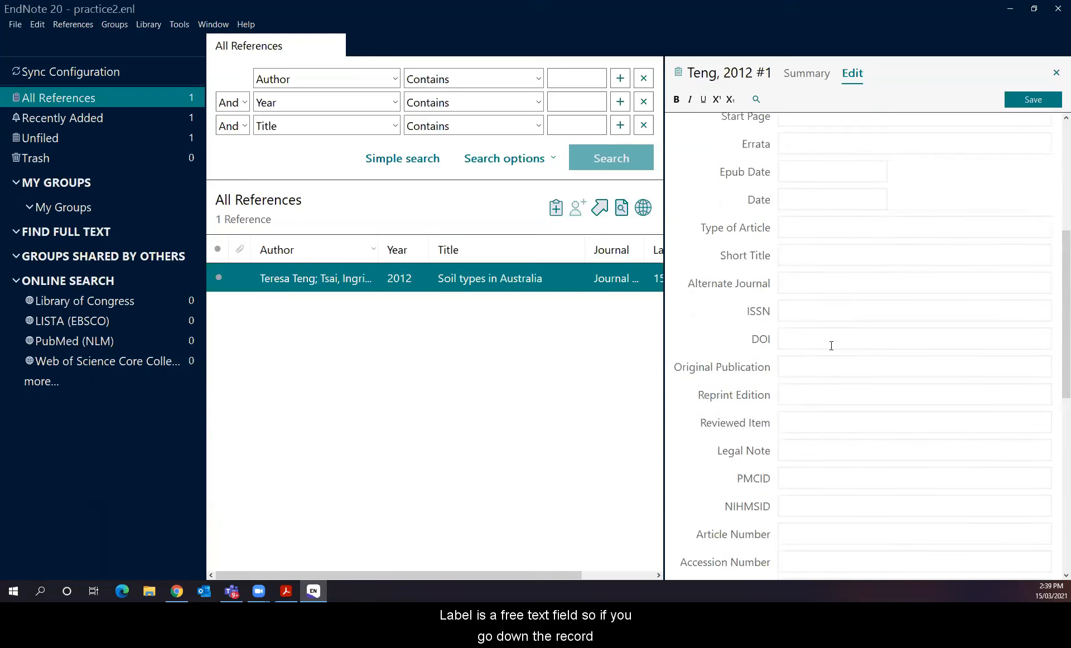
pyautogui.scroll(-4, 829, 347)
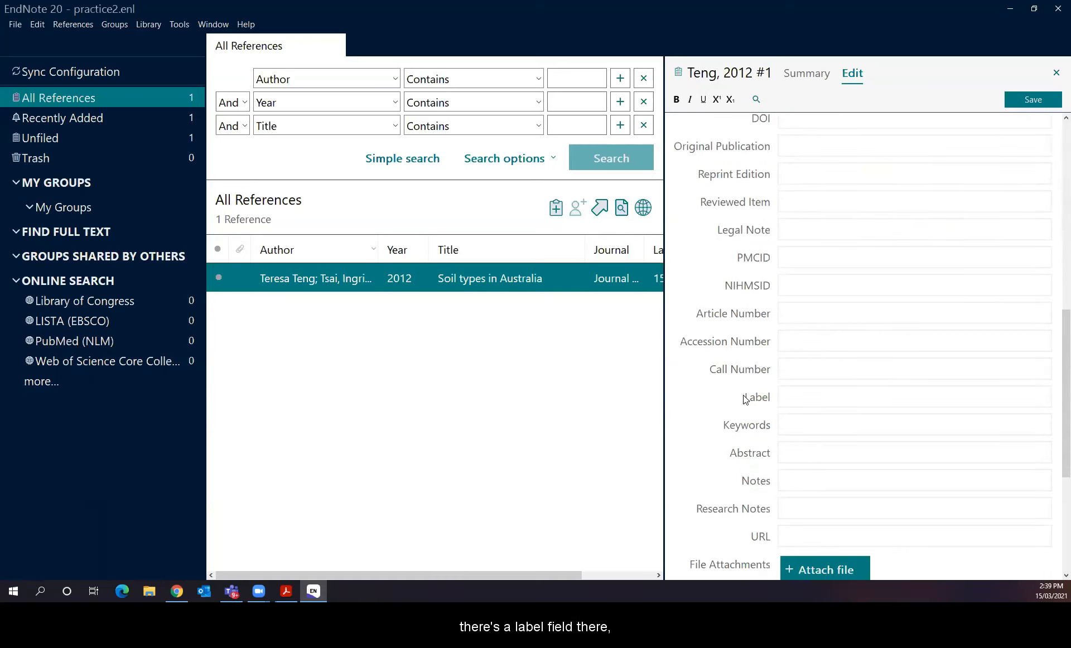
pyautogui.click(782, 397)
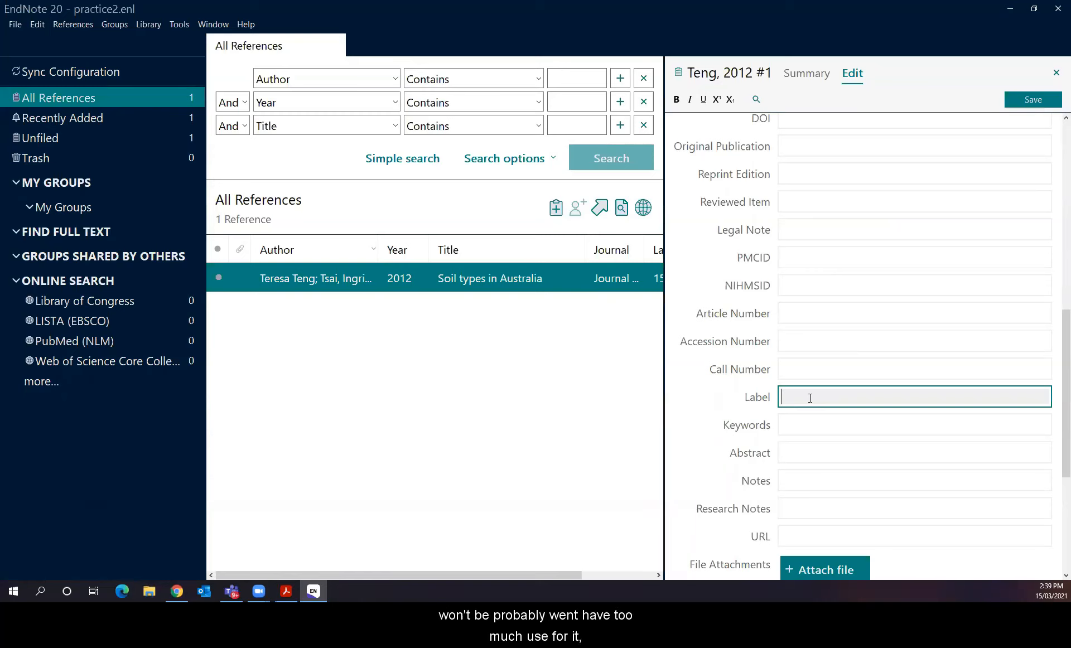
pyautogui.scroll(-1, 827, 400)
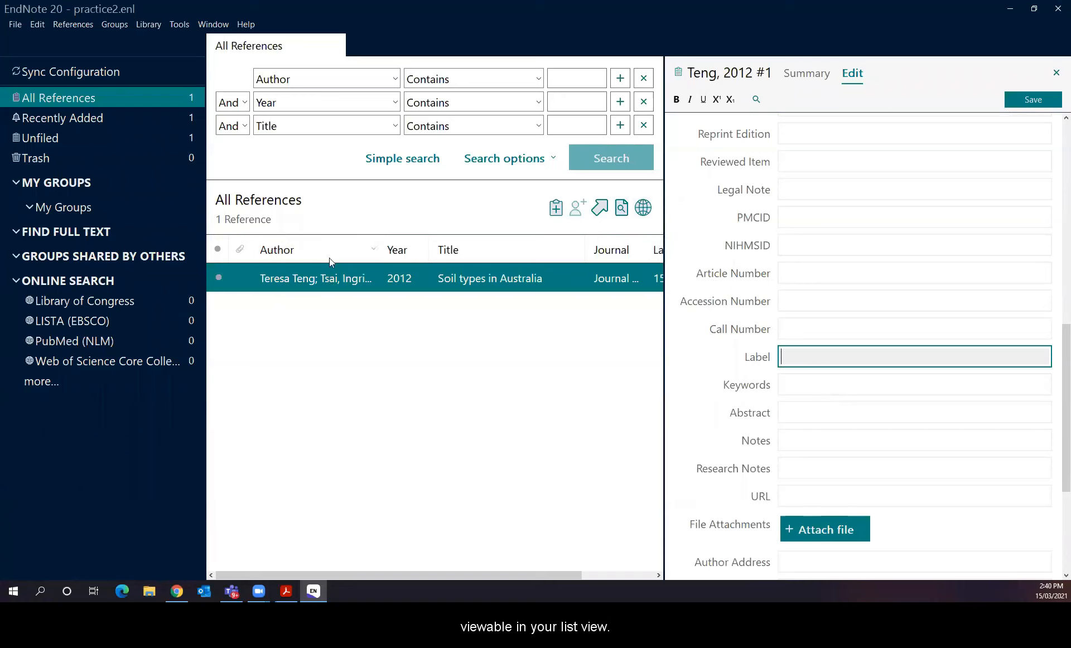
pyautogui.scroll(-2, 808, 402)
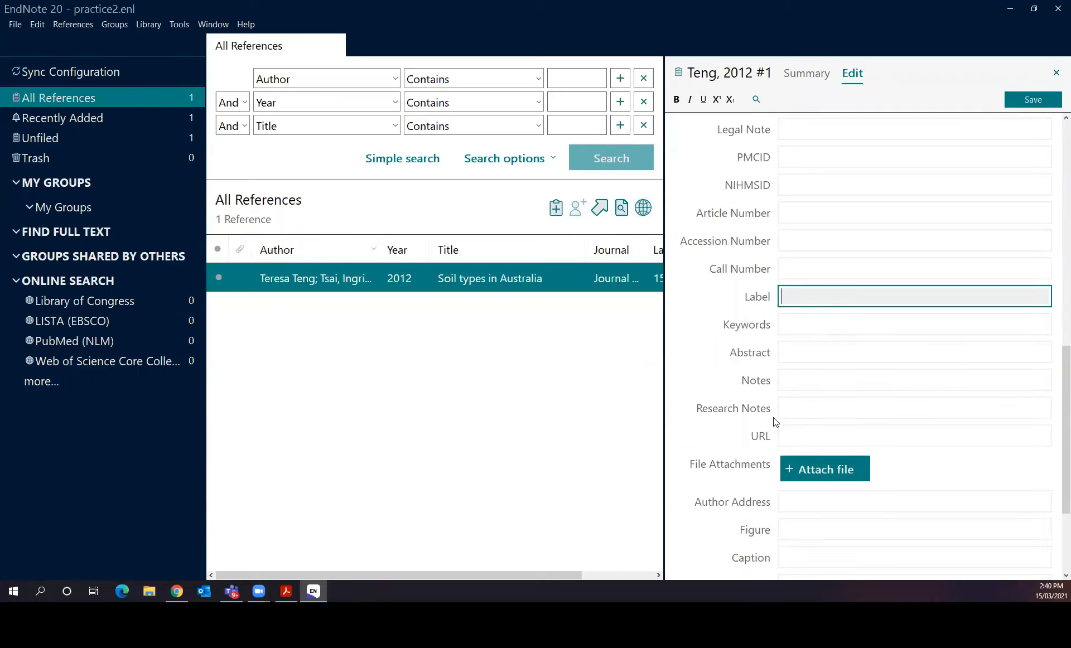
pyautogui.click(795, 407)
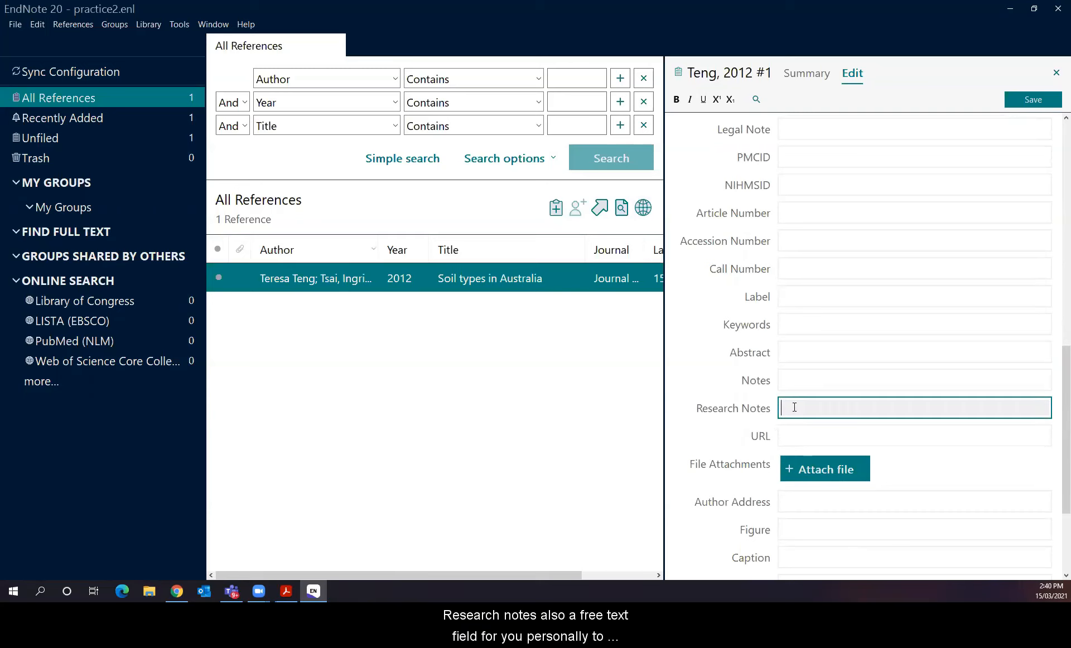
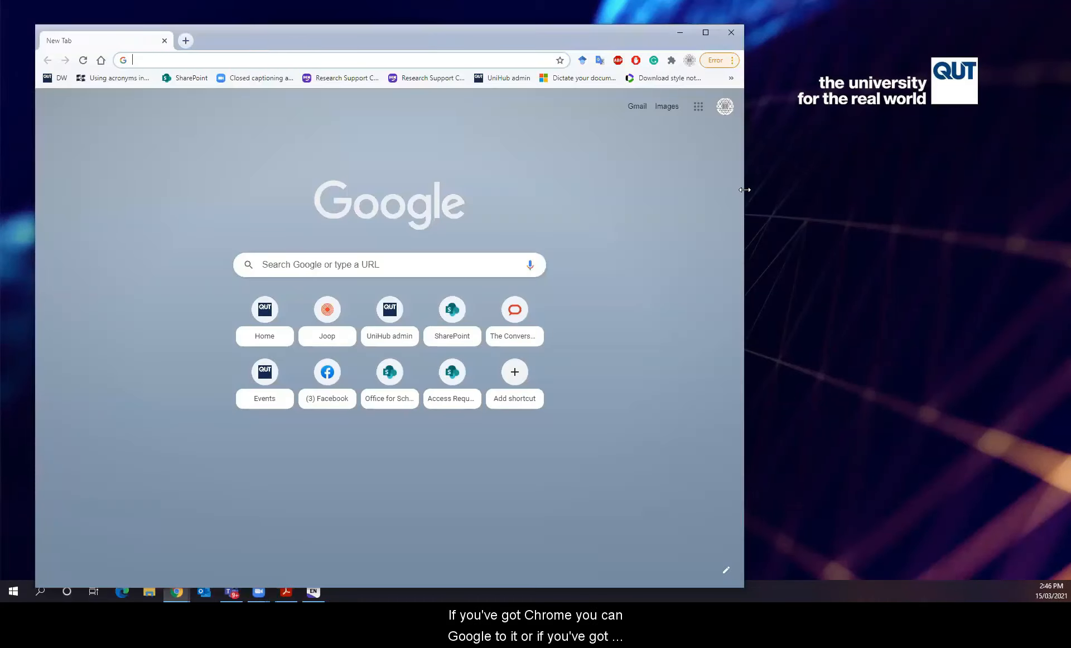
# Switch to Chrome, and widen and reposition its window on the desktop
pyautogui.moveTo(745, 190); pyautogui.dragTo(1009, 189)
pyautogui.moveTo(805, 25)
pyautogui.mouseDown()
pyautogui.moveTo(811, 81)
pyautogui.moveTo(821, 36)
pyautogui.mouseUp()
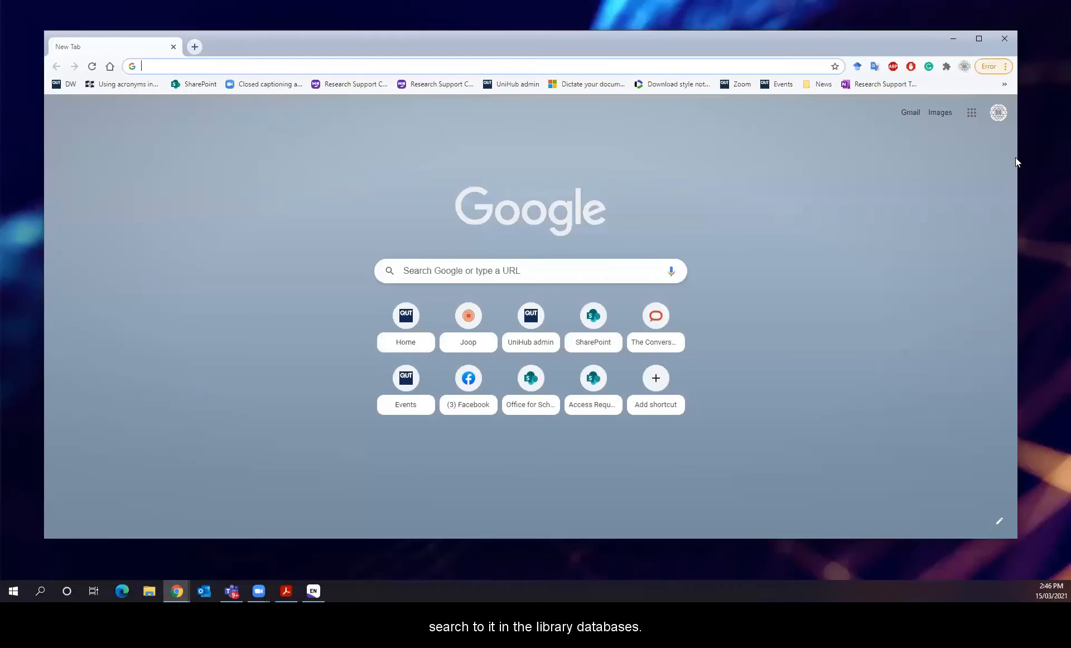
pyautogui.moveTo(1018, 158); pyautogui.dragTo(1038, 158)
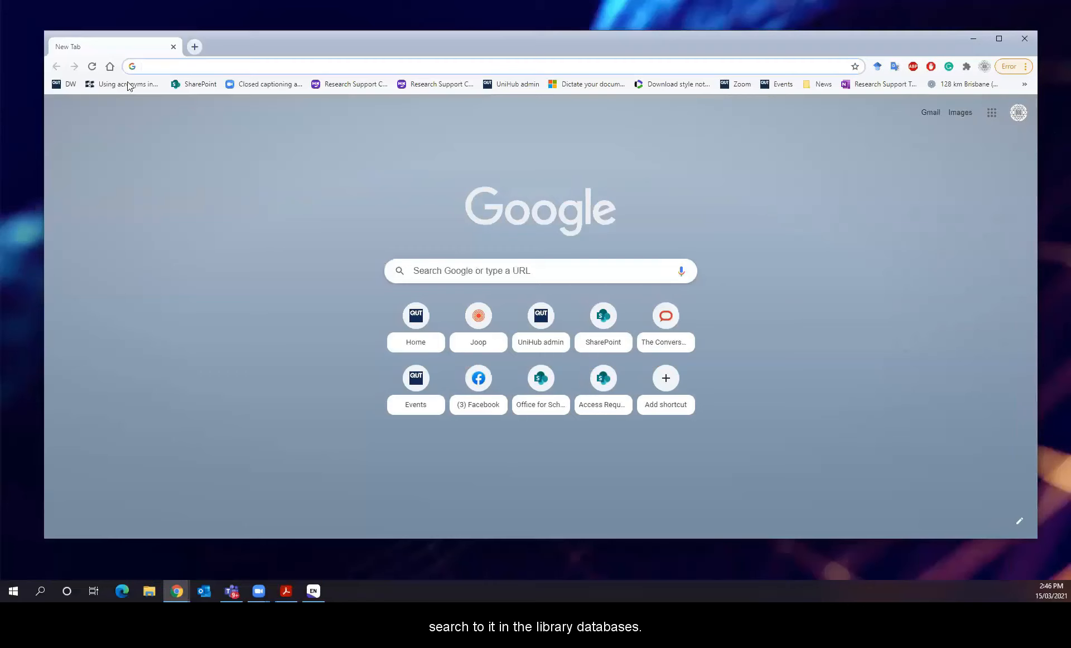
# Search Google for "qut ebscohost" and open the EBSCOhost database site from the results
pyautogui.click(147, 66)
pyautogui.write('q')
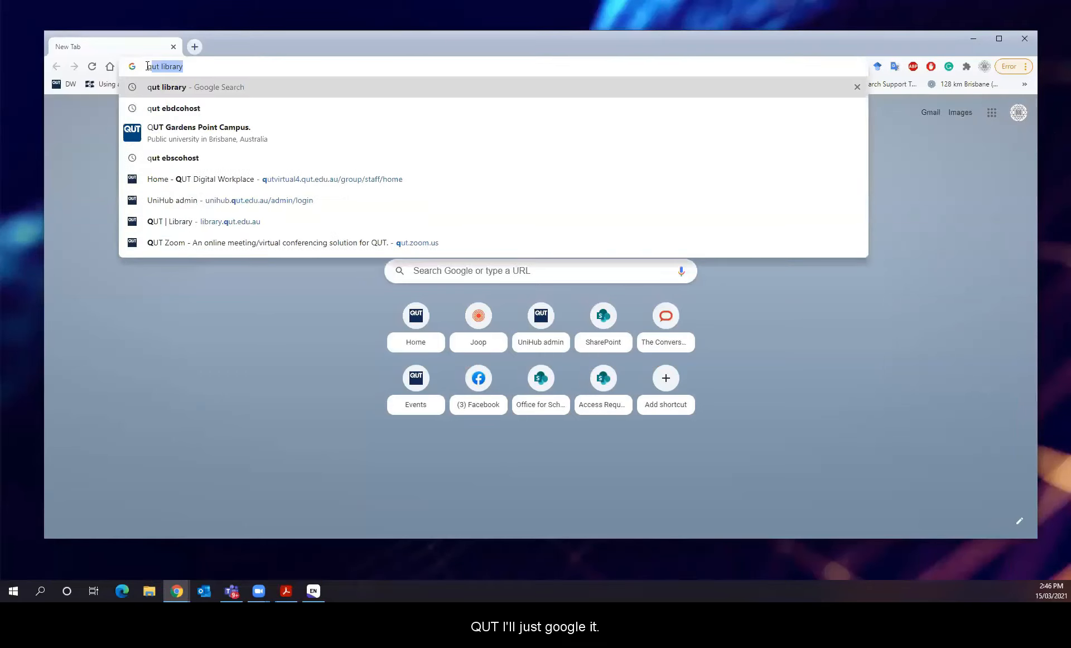
pyautogui.write('ut ebs')
pyautogui.press('Return')
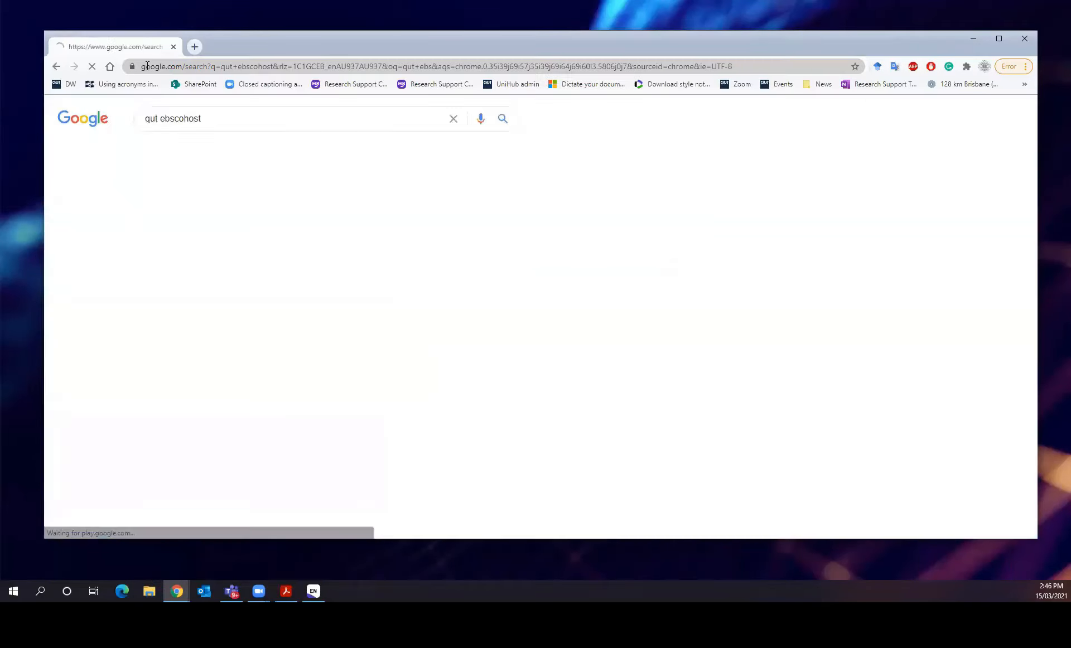
pyautogui.click(325, 213)
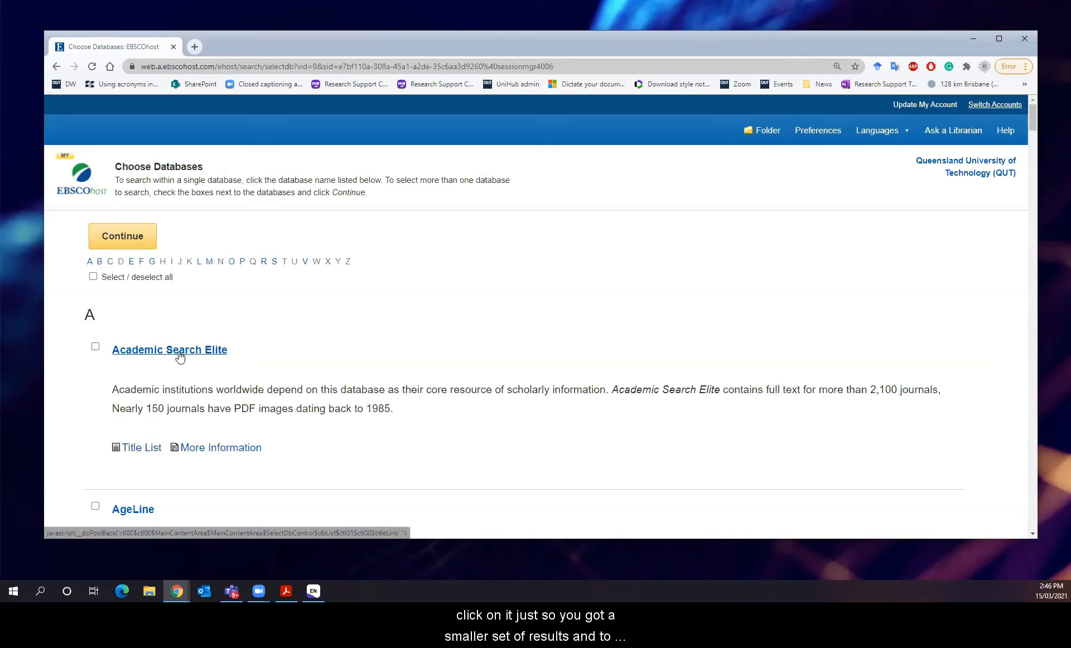
# Choose the Academic Search Elite database and search it for "bone disease"
pyautogui.click(146, 355)
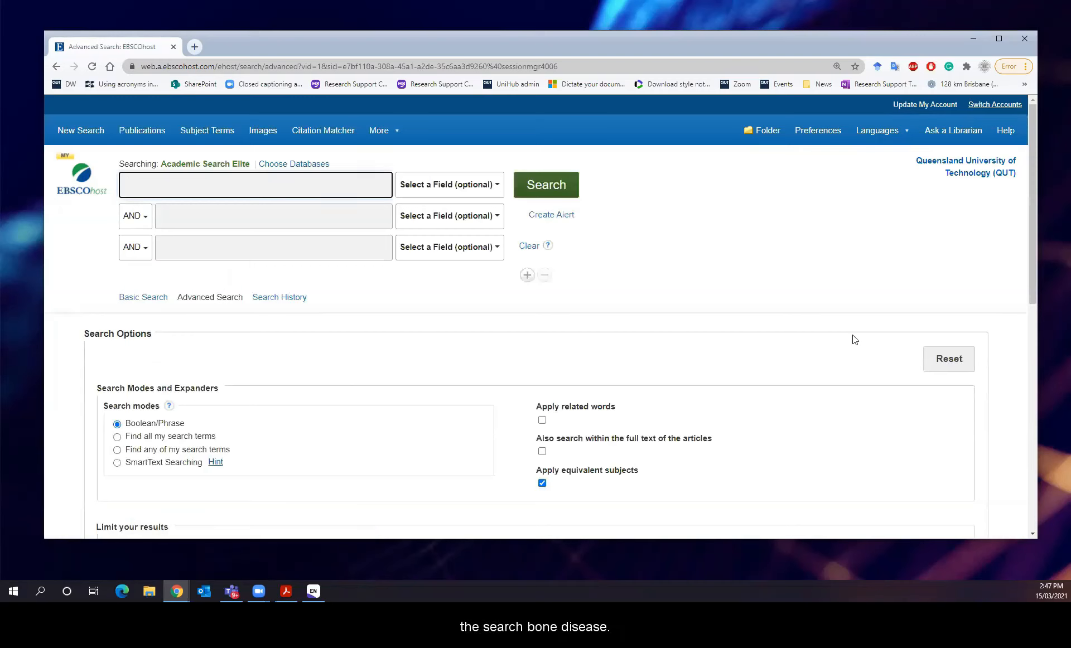
pyautogui.write('one ')
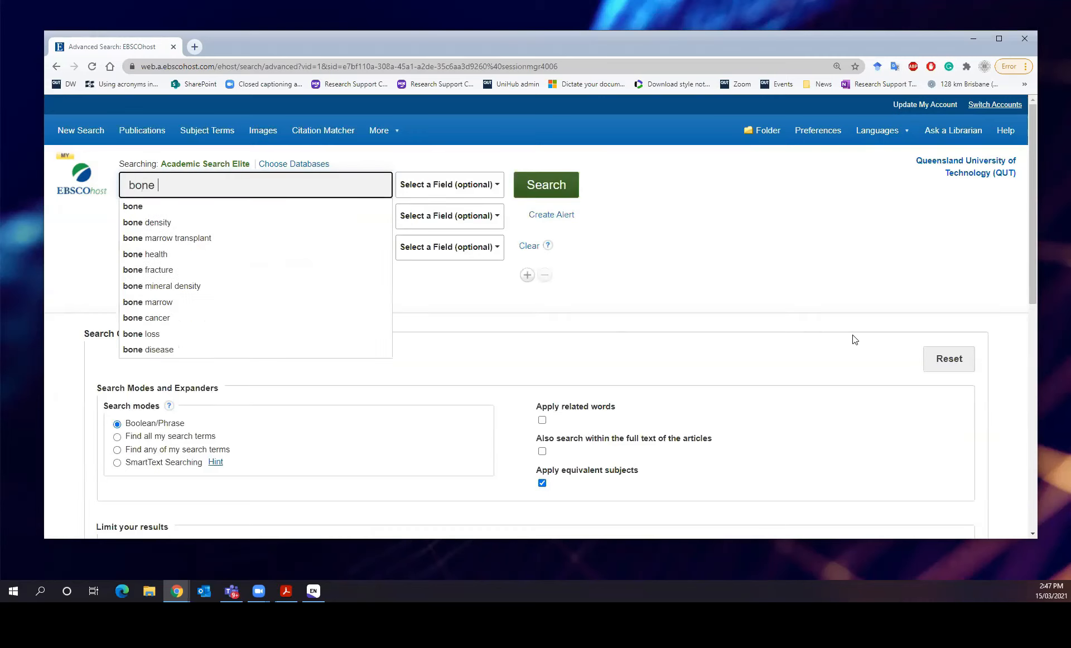
pyautogui.write('disease')
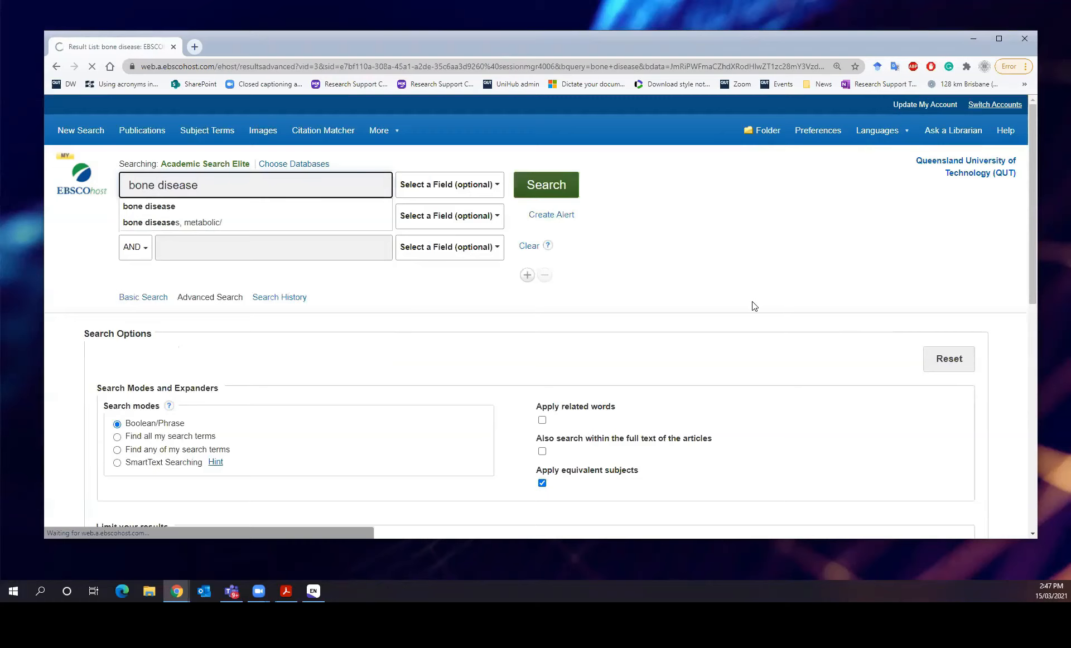
# Enlarge the results page and examine the total number of search results
pyautogui.hotkey('ctrl', '+')
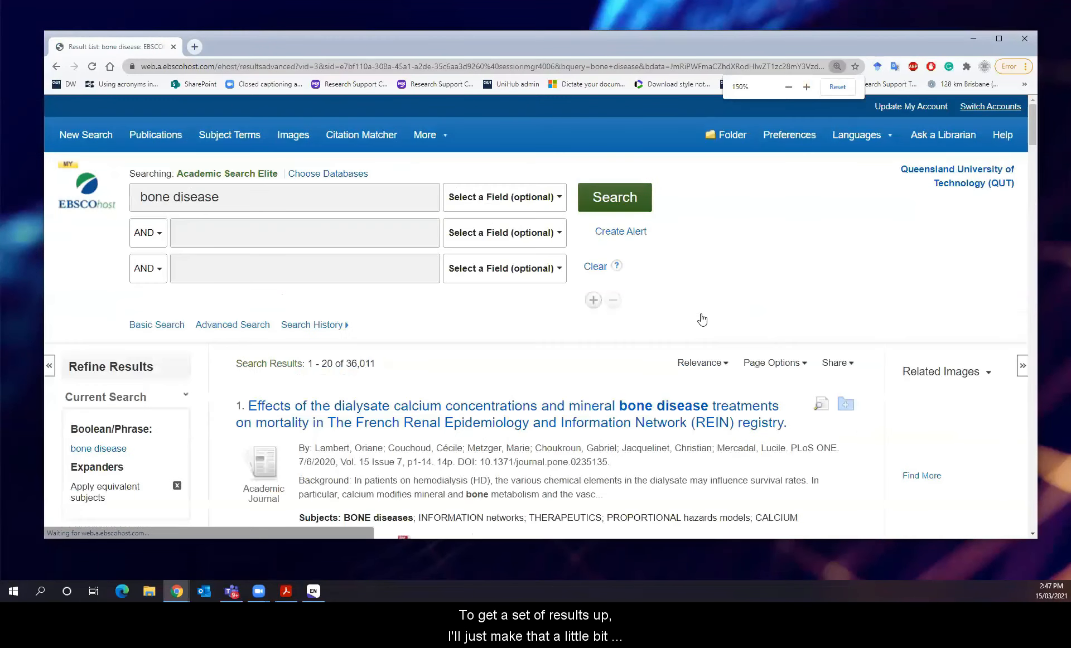
pyautogui.hotkey('ctrl', '+')
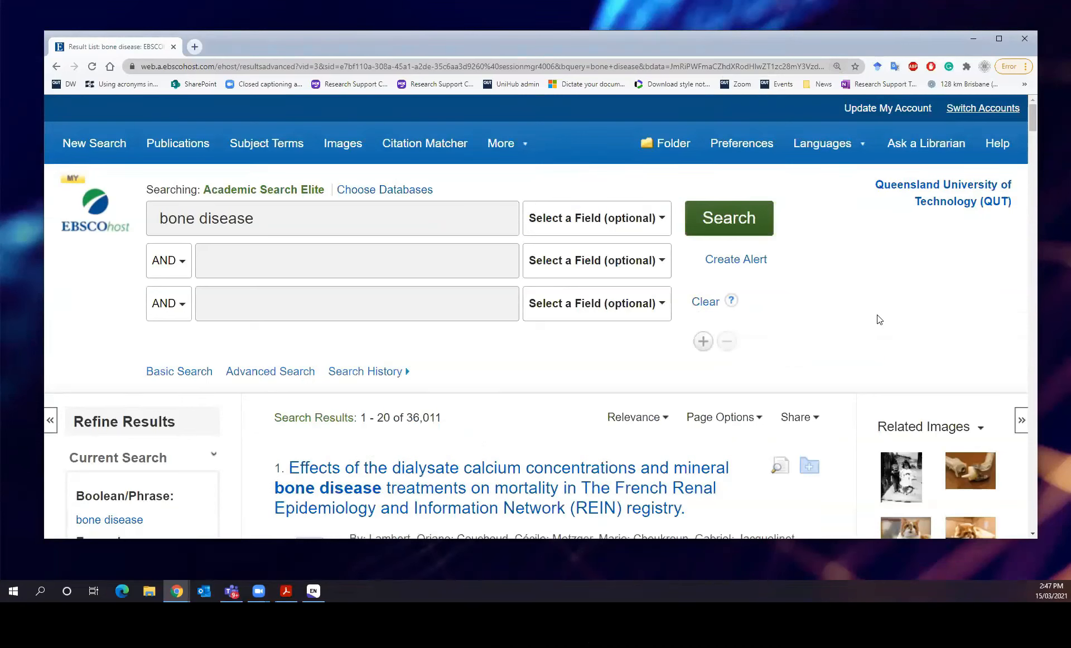
pyautogui.scroll(-4, 849, 274)
pyautogui.moveTo(444, 195); pyautogui.dragTo(404, 195)
pyautogui.click(552, 209)
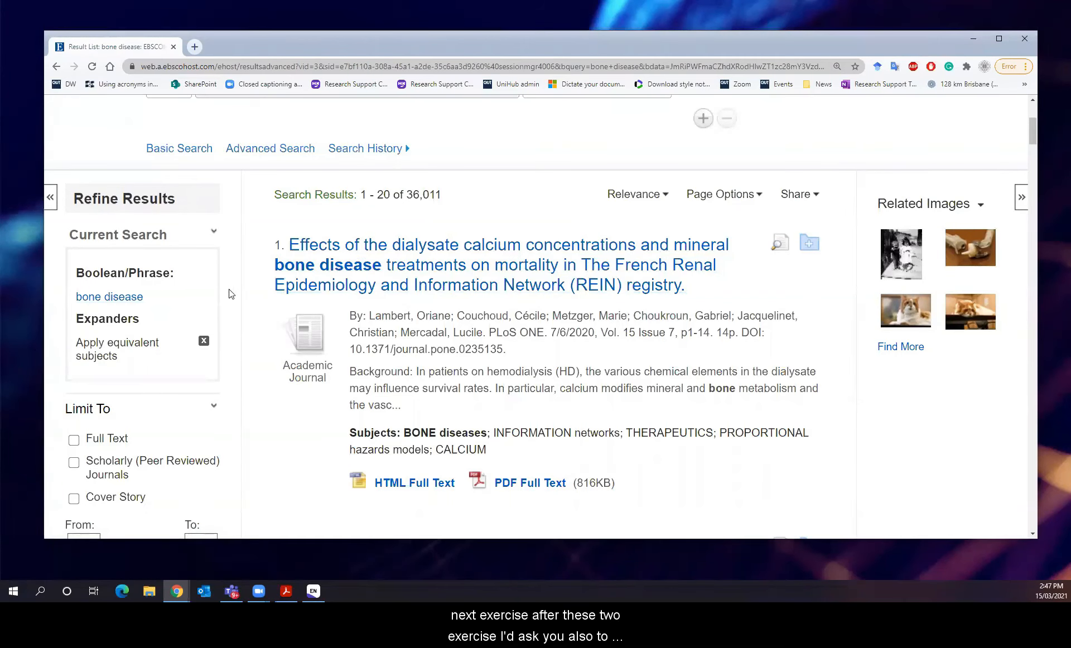
# Limit the bone disease results to Full Text and to the Academic Journals source type
pyautogui.scroll(-2, 251, 288)
pyautogui.click(74, 329)
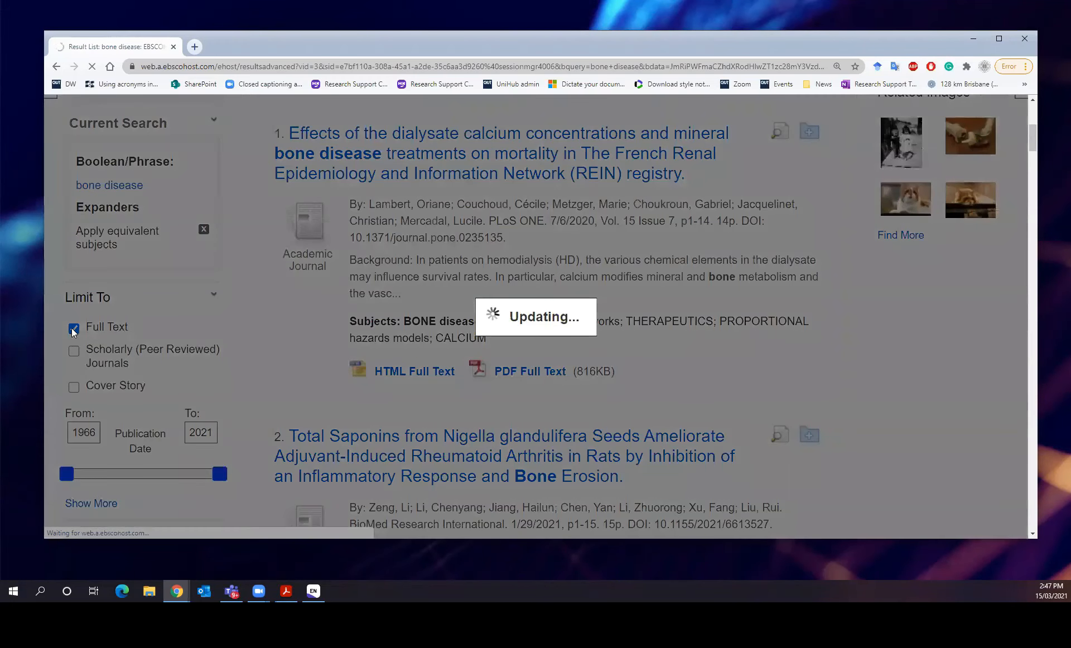
pyautogui.scroll(-5, 83, 335)
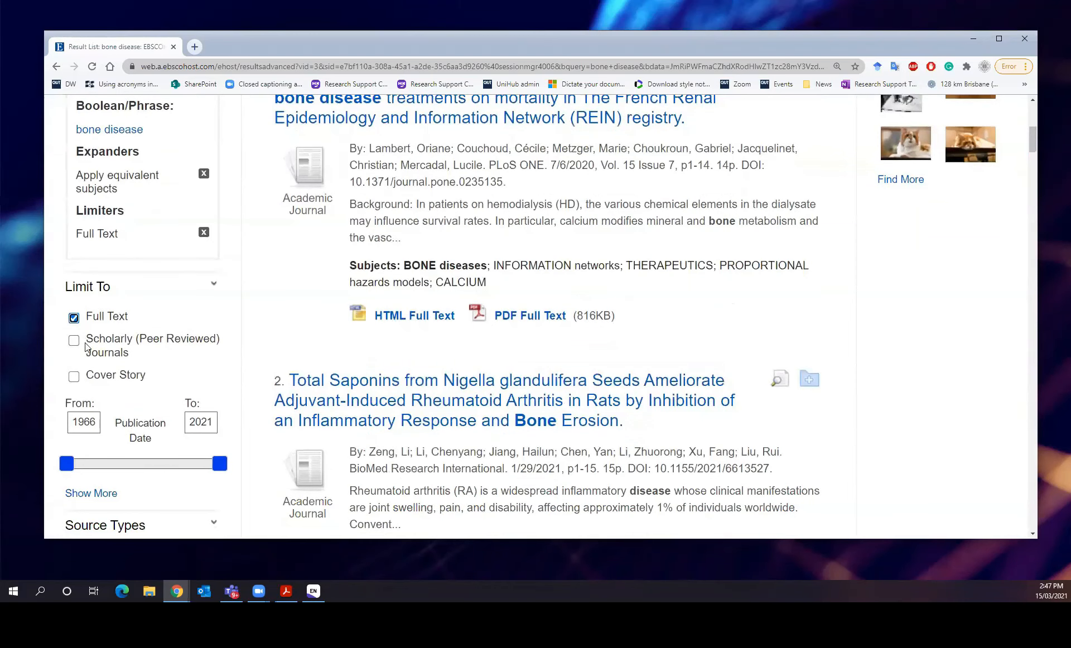
pyautogui.scroll(-3, 84, 348)
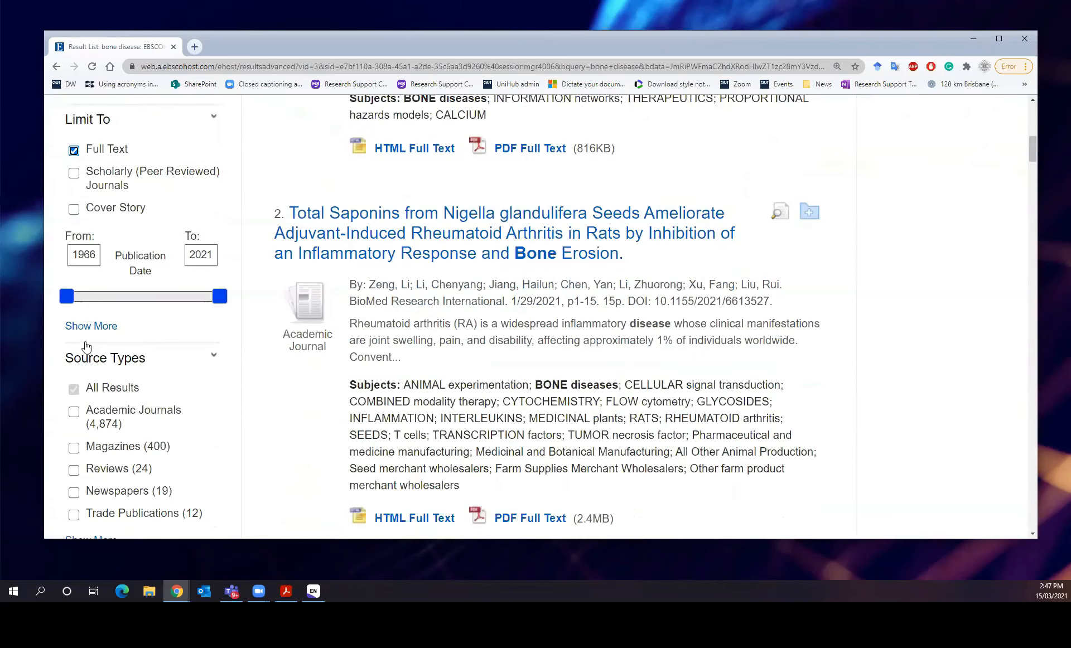
pyautogui.click(74, 413)
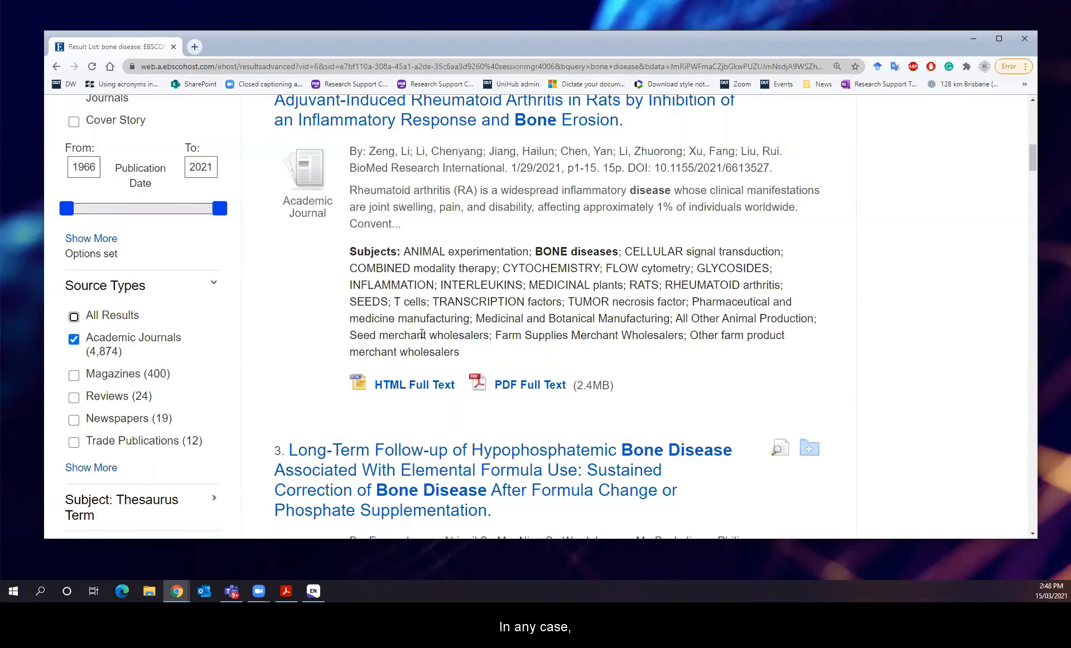
# Add the first bone disease result, on dialysate calcium concentrations, to the EBSCOhost folder
pyautogui.scroll(4, 424, 334)
pyautogui.scroll(4, 456, 261)
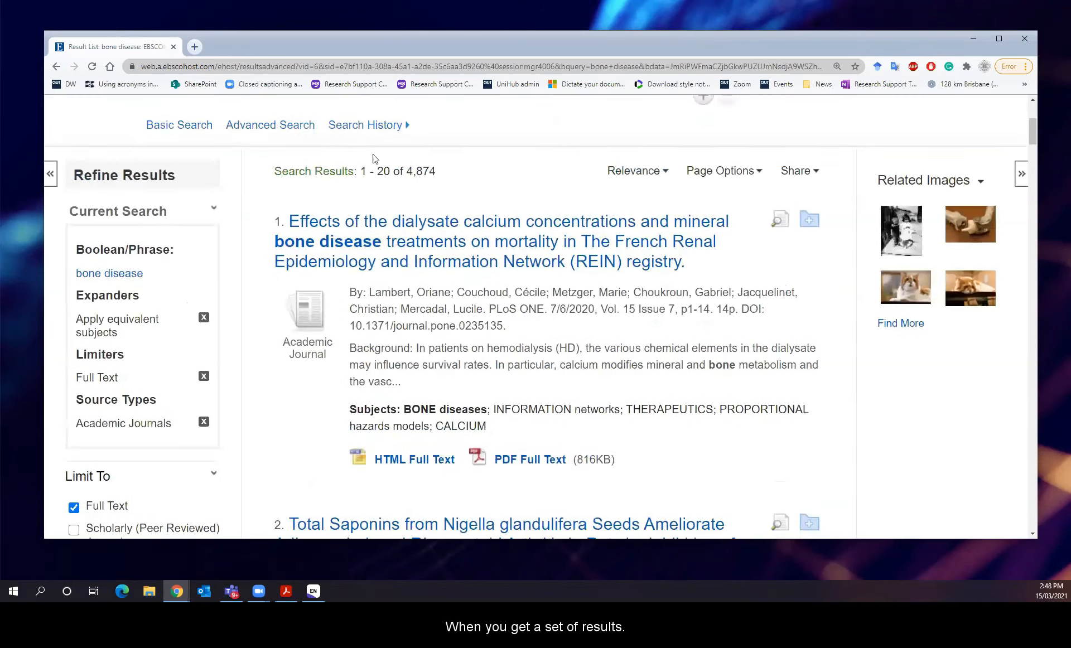
pyautogui.scroll(2, 674, 369)
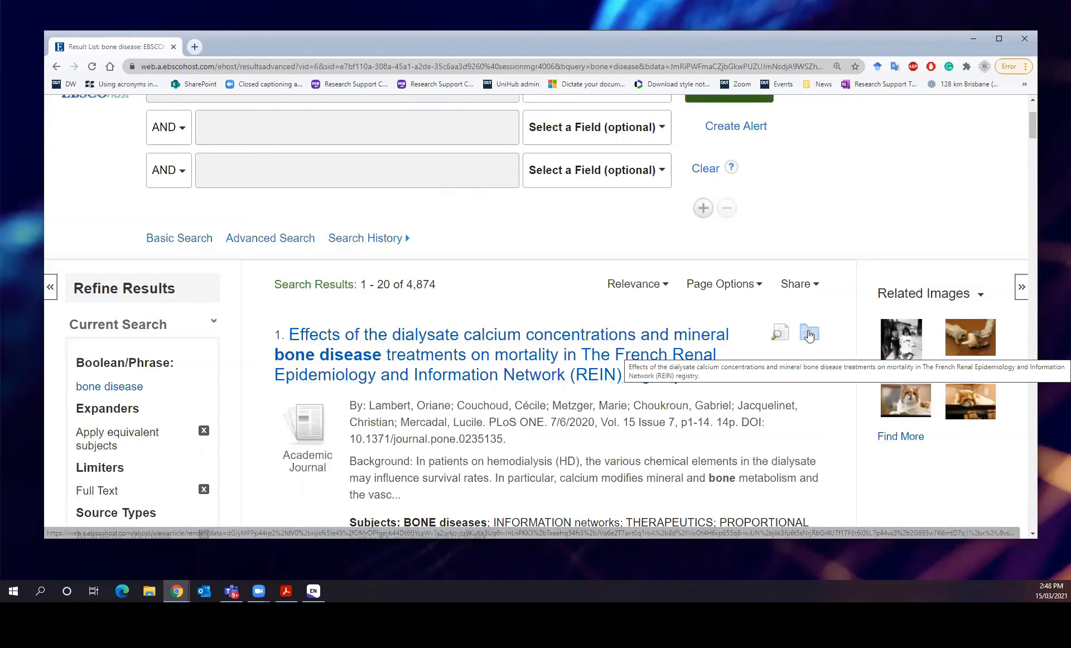
pyautogui.click(809, 337)
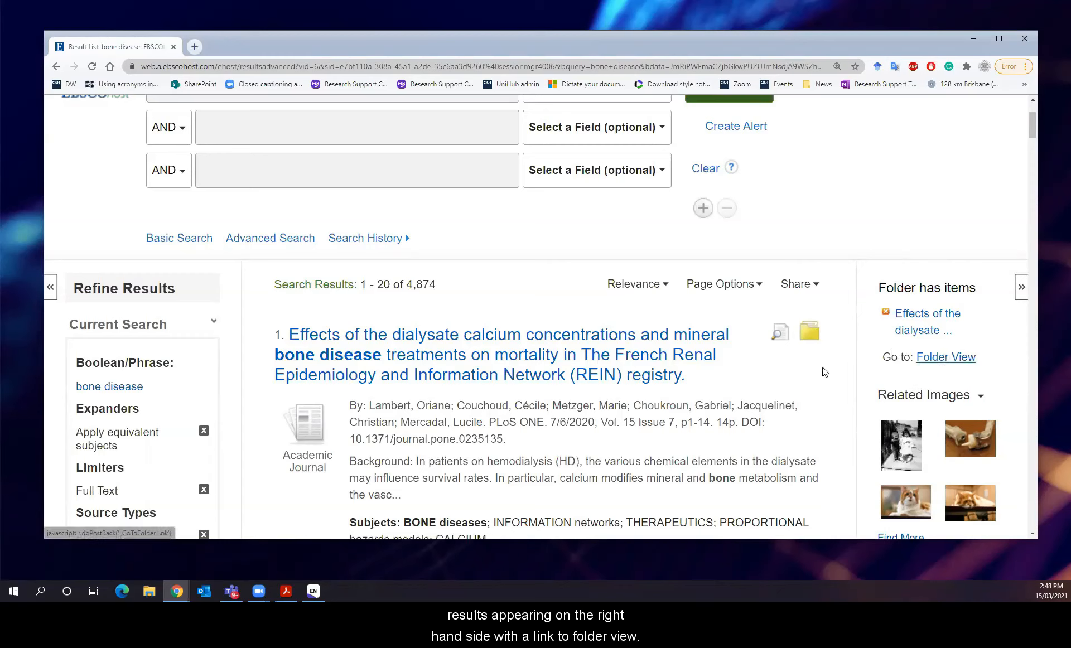
# Add results 2 through 10 of the bone disease search to the folder
pyautogui.scroll(-1, 809, 333)
pyautogui.scroll(-5, 809, 333)
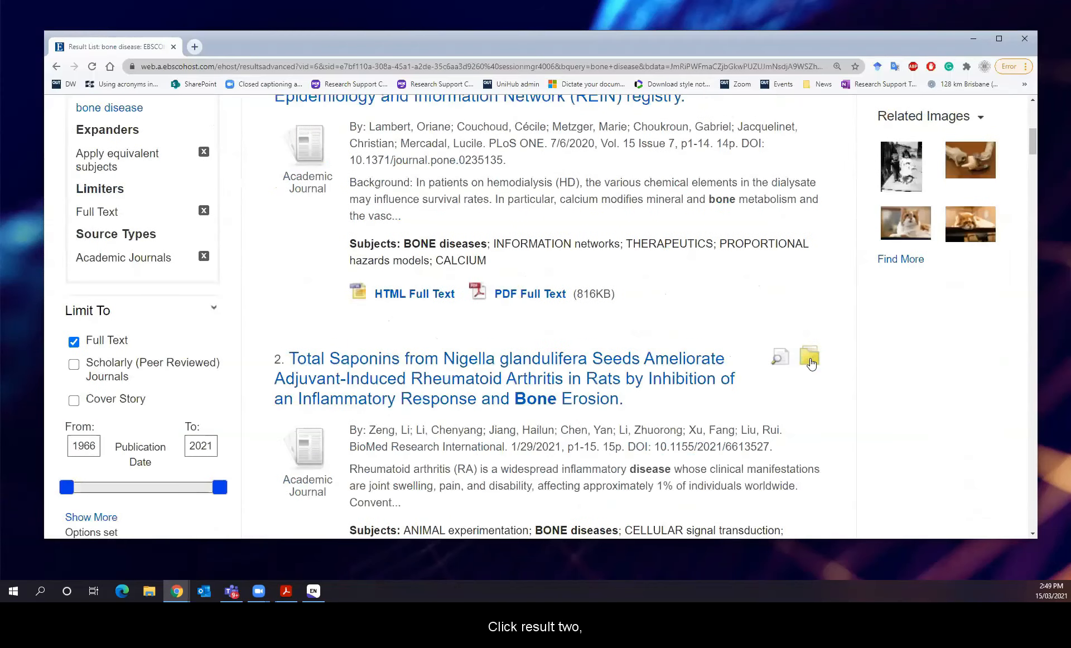
pyautogui.scroll(-6, 814, 368)
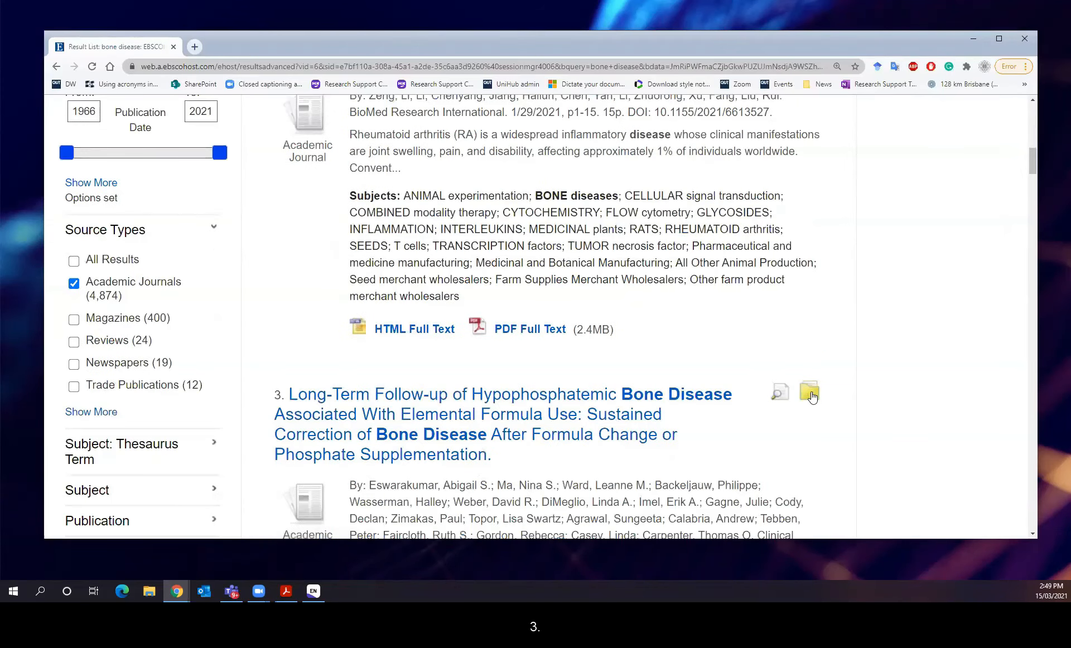
pyautogui.scroll(-5, 812, 392)
pyautogui.scroll(-6, 812, 413)
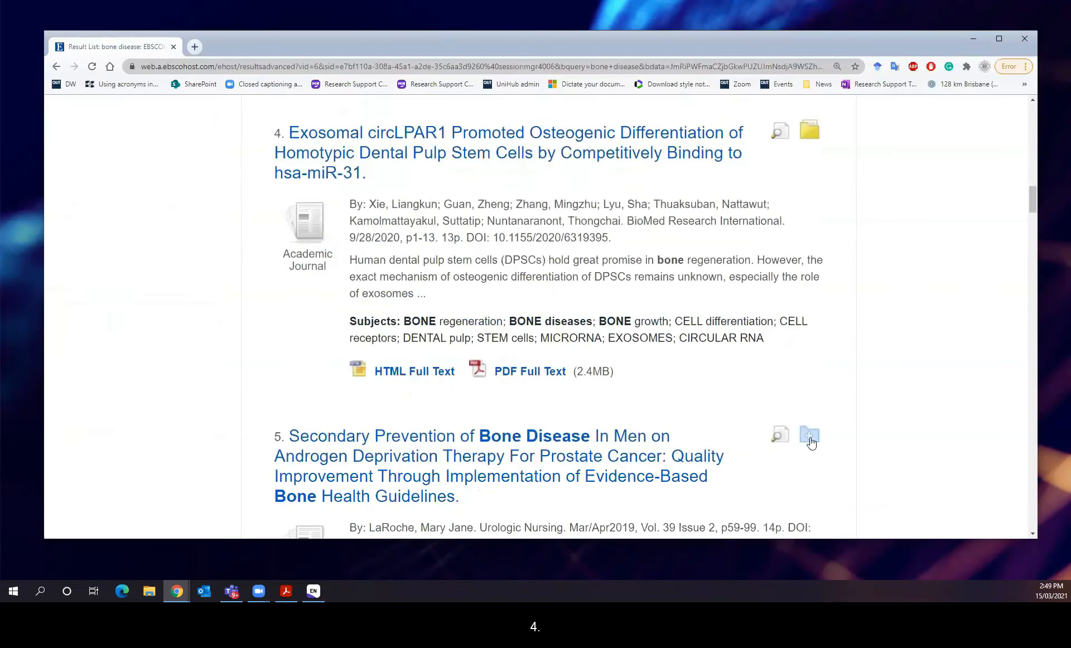
pyautogui.scroll(-10, 810, 418)
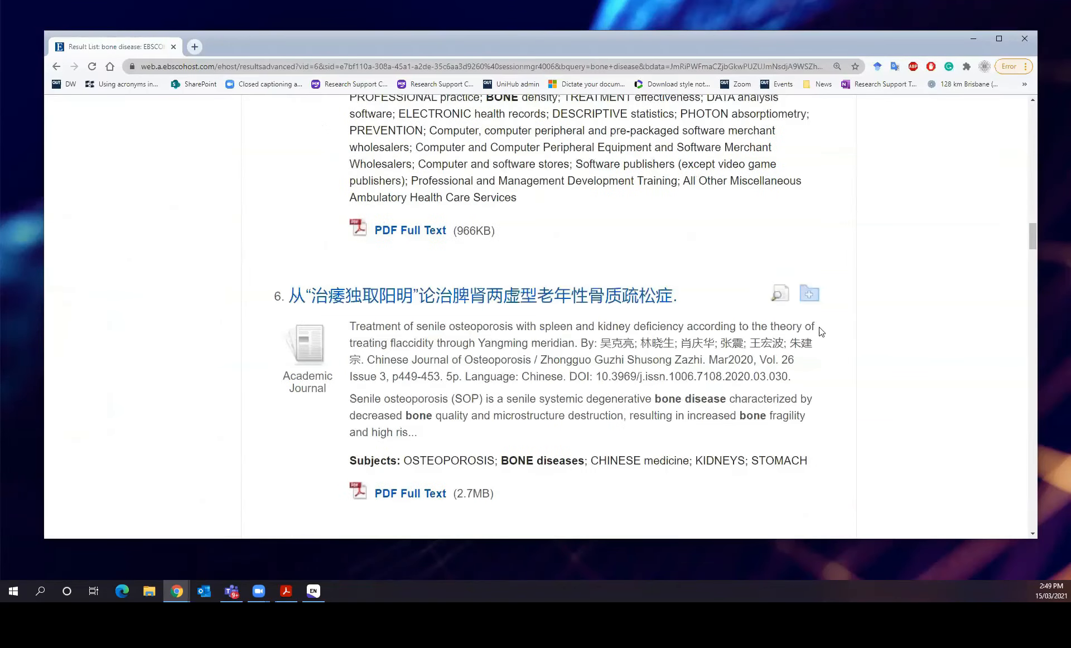
pyautogui.scroll(-6, 814, 298)
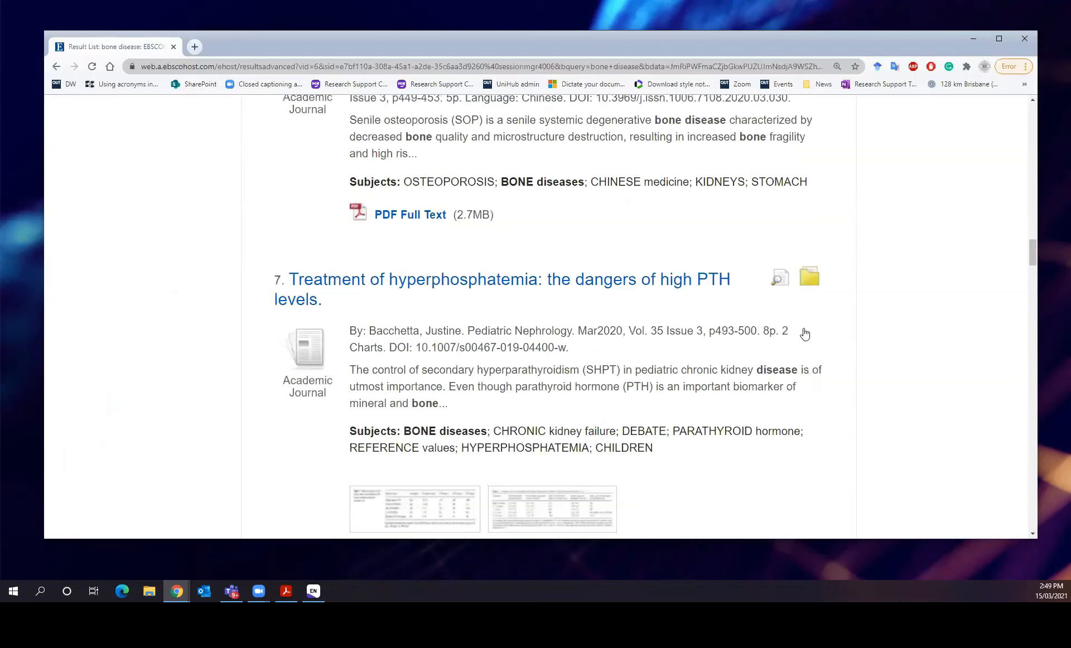
pyautogui.scroll(-5, 806, 333)
pyautogui.scroll(-5, 813, 354)
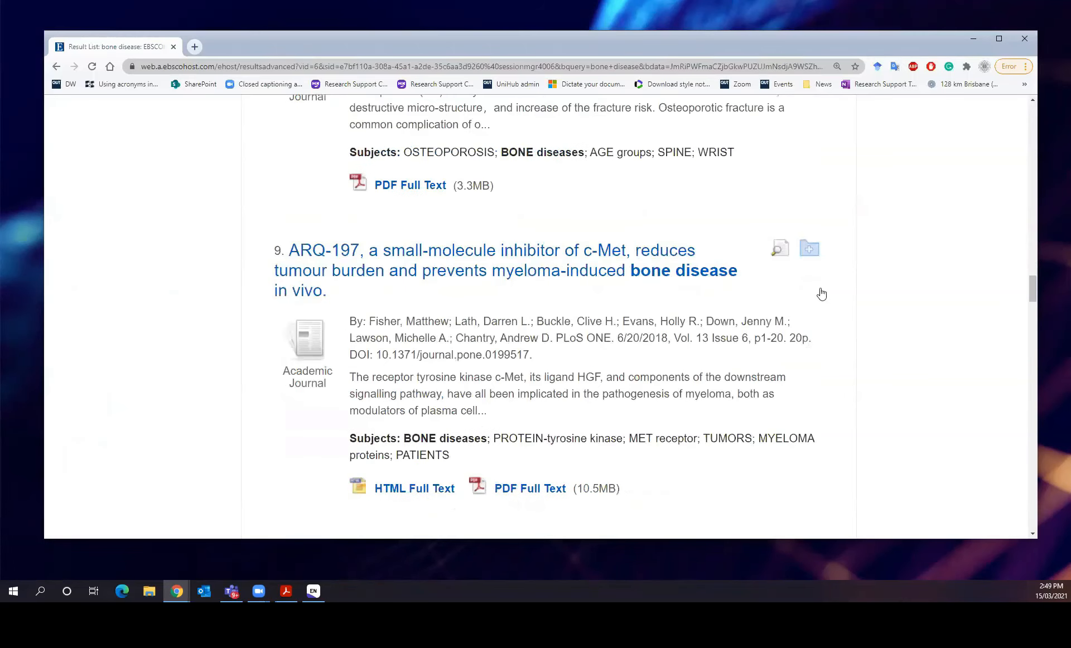
pyautogui.scroll(-5, 812, 335)
pyautogui.click(809, 217)
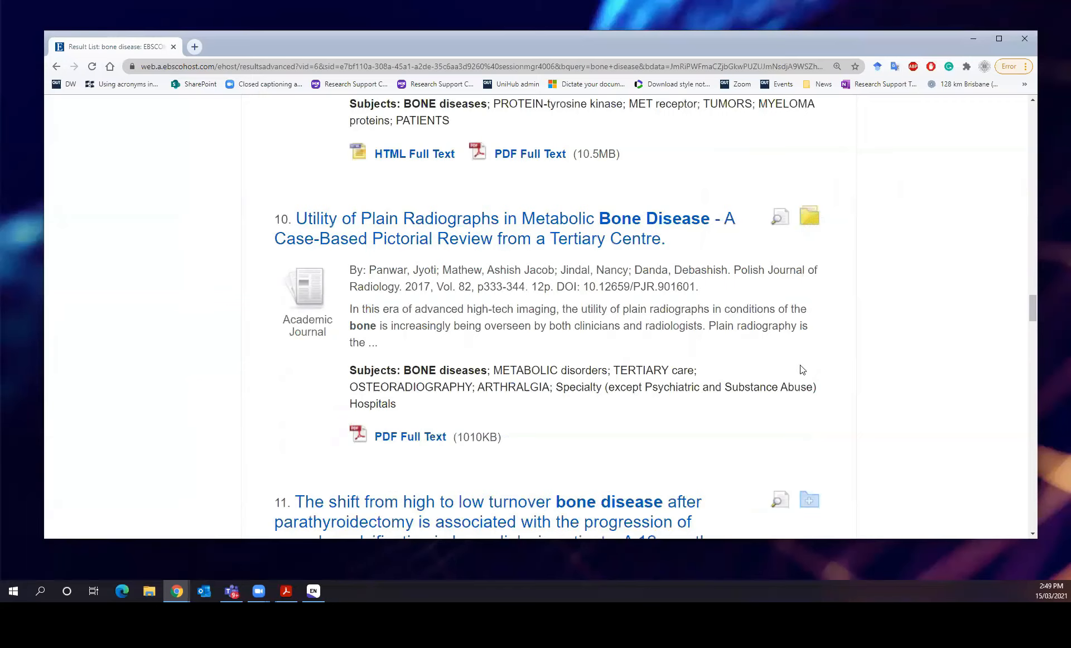
# Open the folder view of the collected articles and check how many items it holds
pyautogui.moveTo(1030, 317); pyautogui.dragTo(1013, 144)
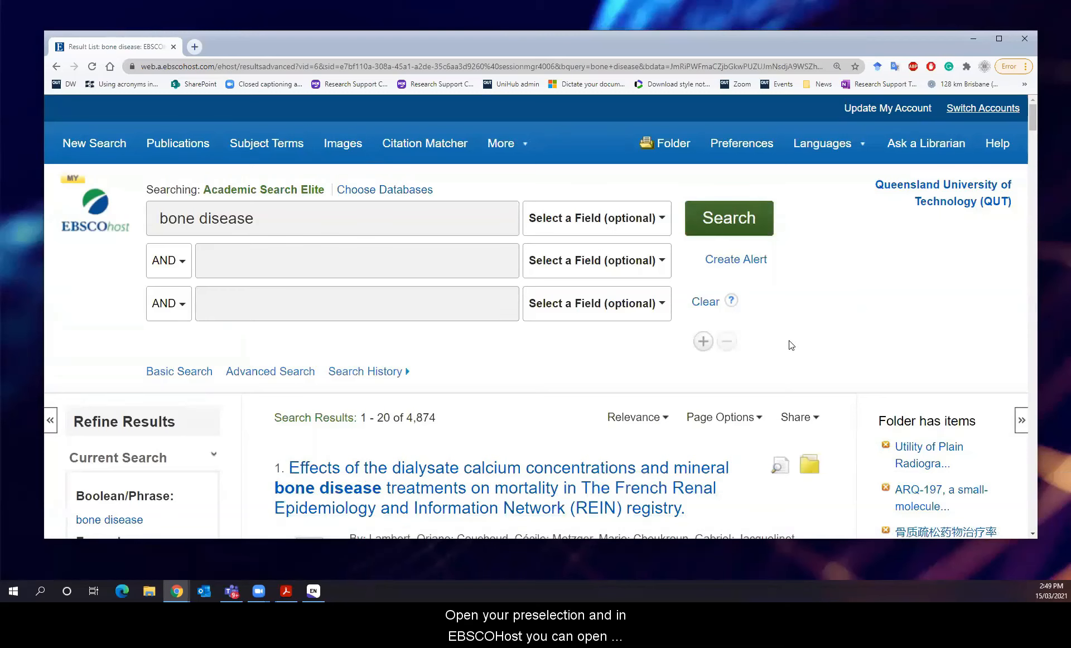
pyautogui.scroll(-2, 802, 370)
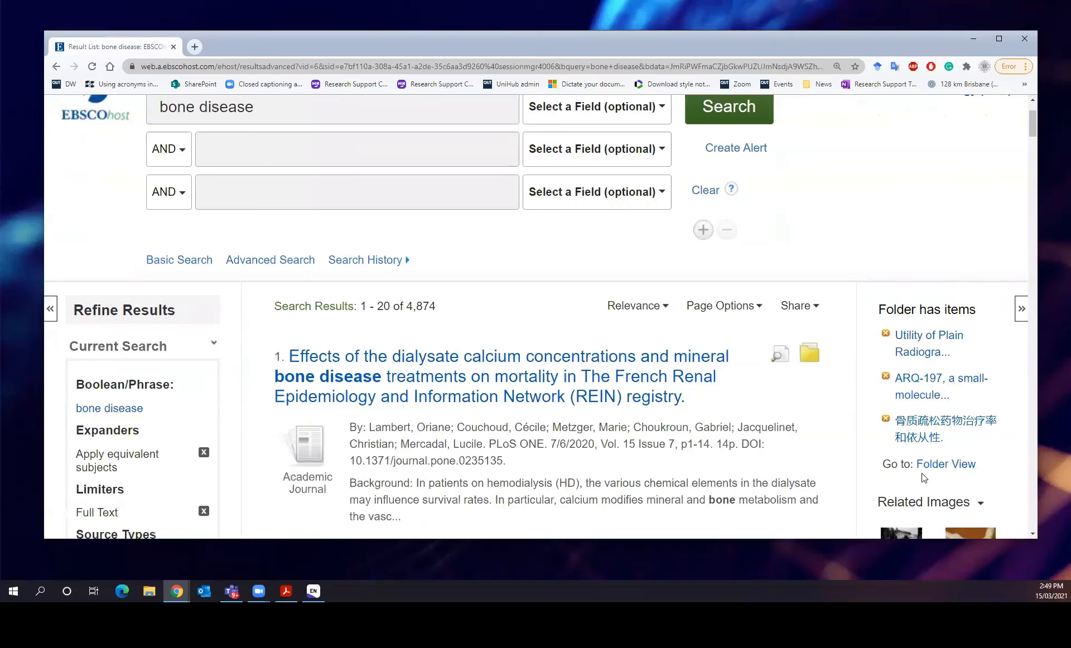
pyautogui.scroll(-1, 964, 395)
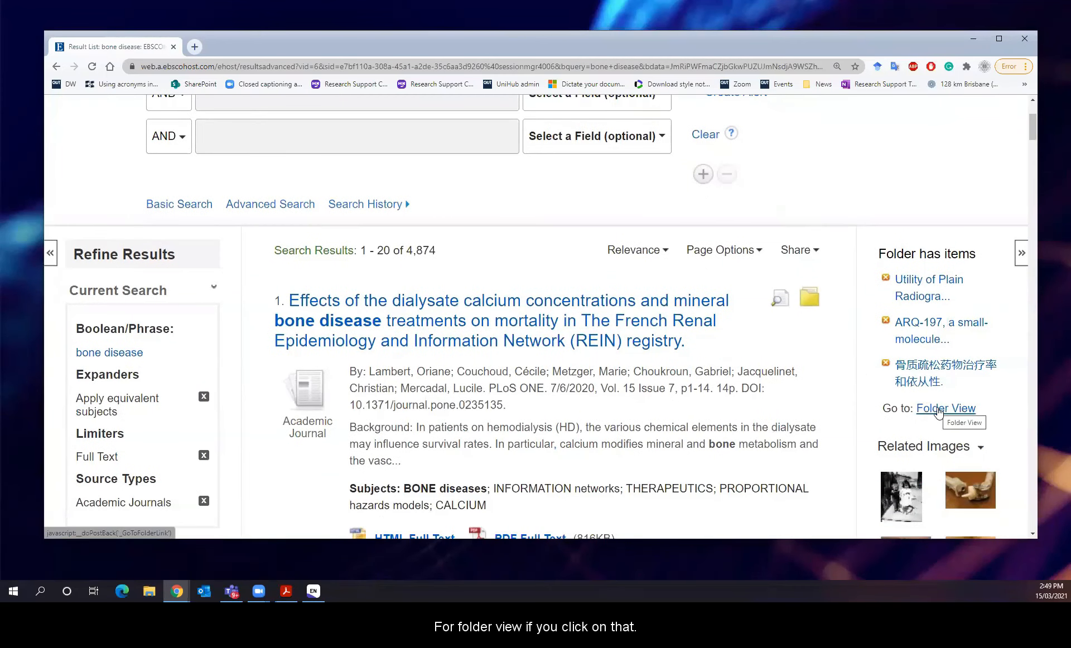
pyautogui.click(936, 412)
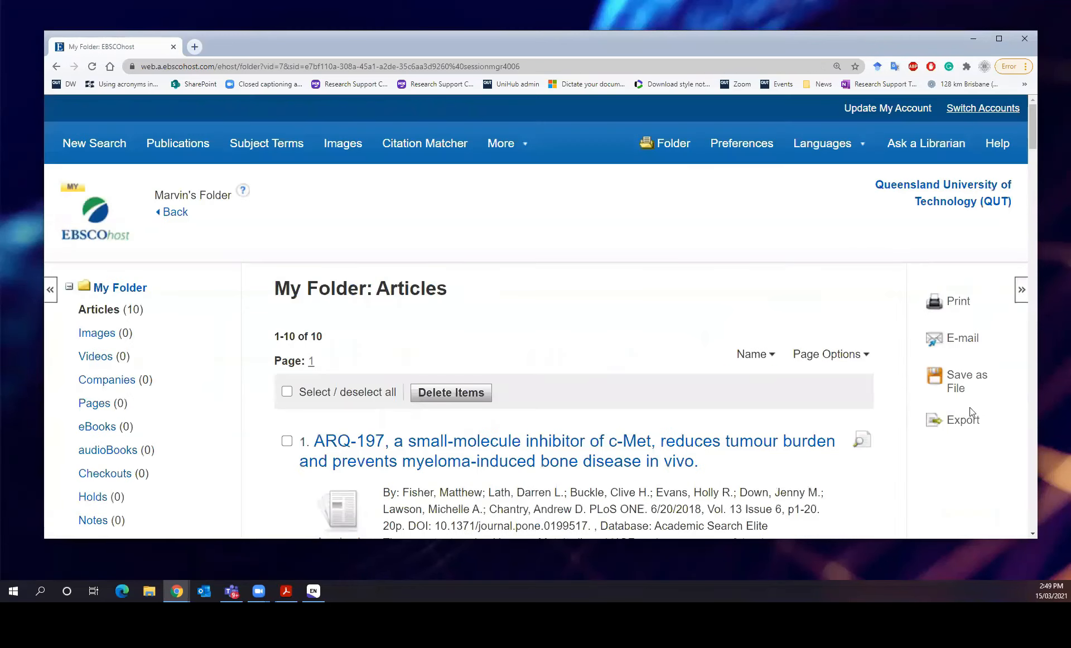
pyautogui.moveTo(274, 336); pyautogui.dragTo(334, 340)
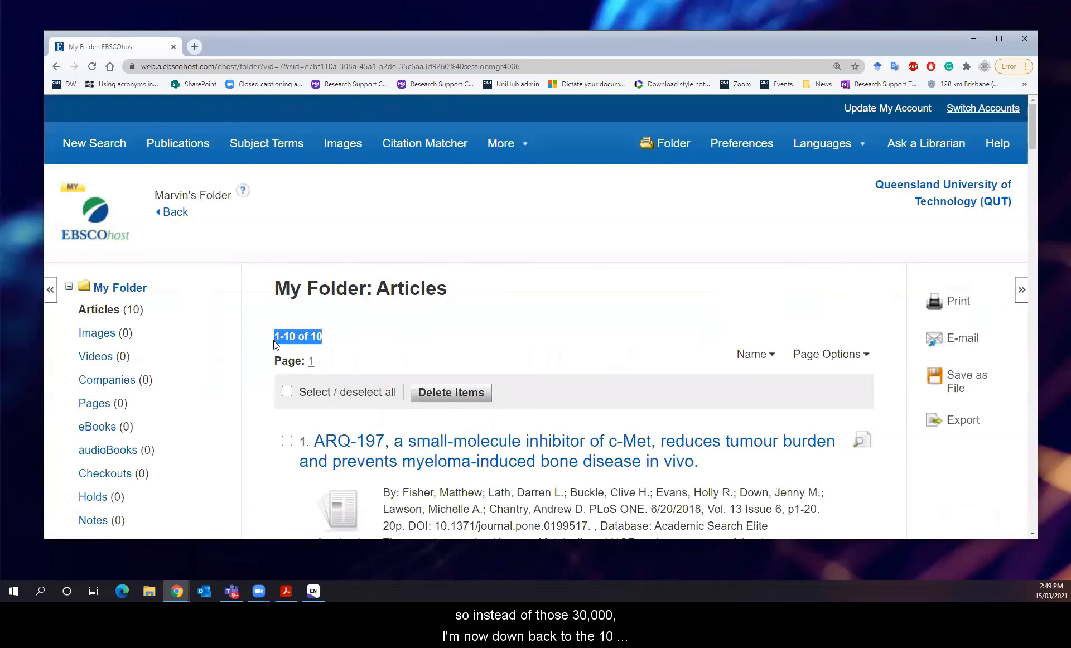
pyautogui.click(343, 345)
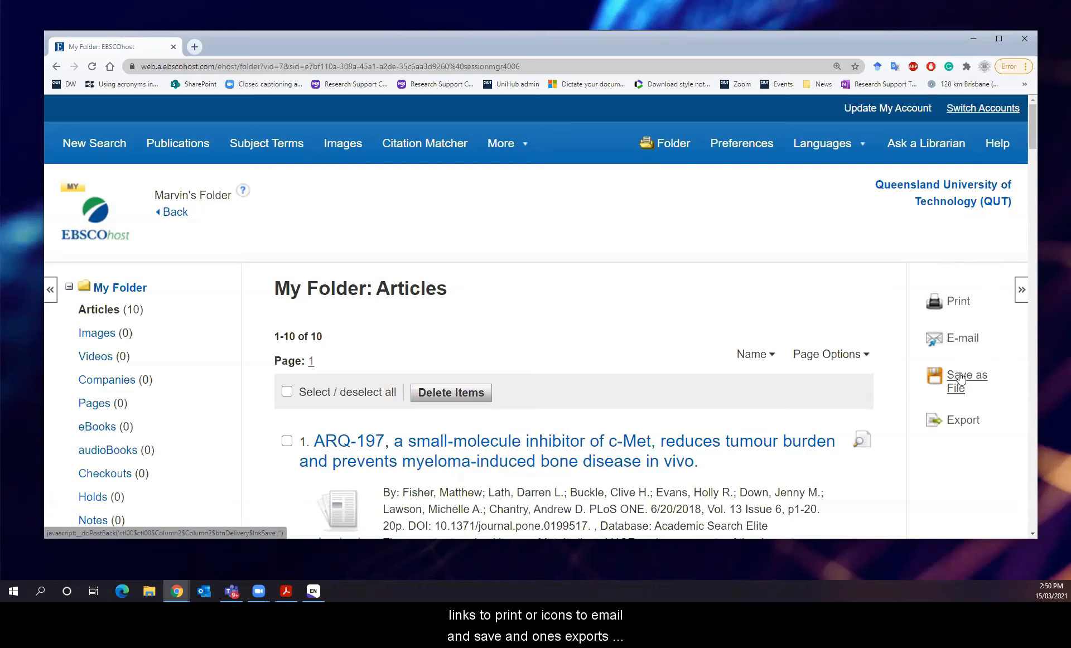
# Export all the folder's articles as a citation file using Direct Export in RIS Format
pyautogui.click(960, 423)
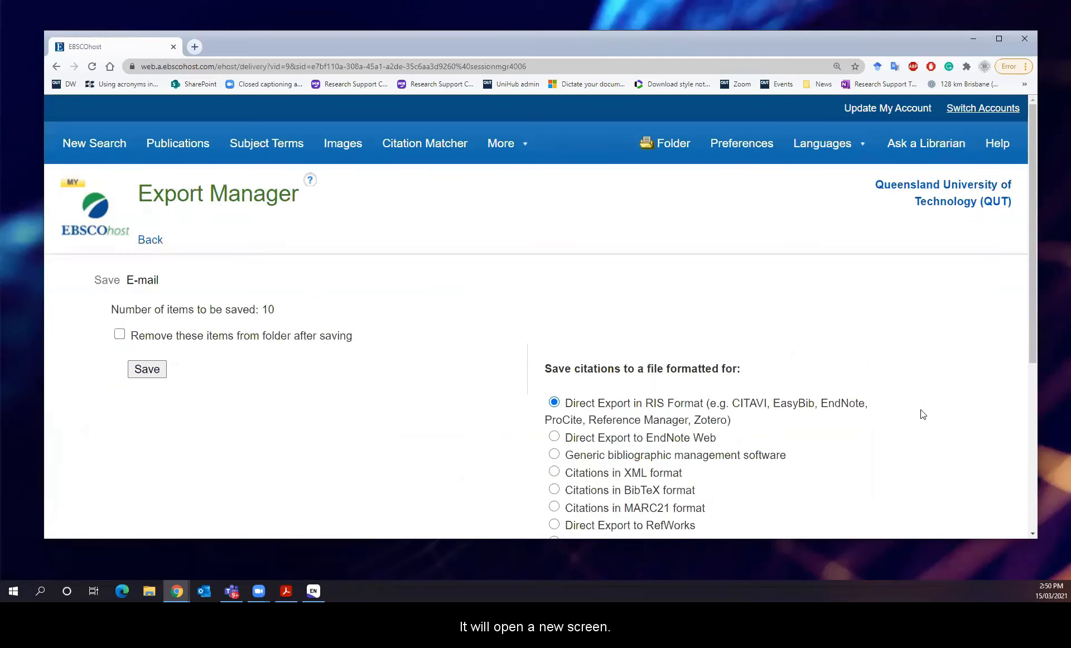
pyautogui.scroll(-1, 941, 399)
pyautogui.scroll(-1, 941, 398)
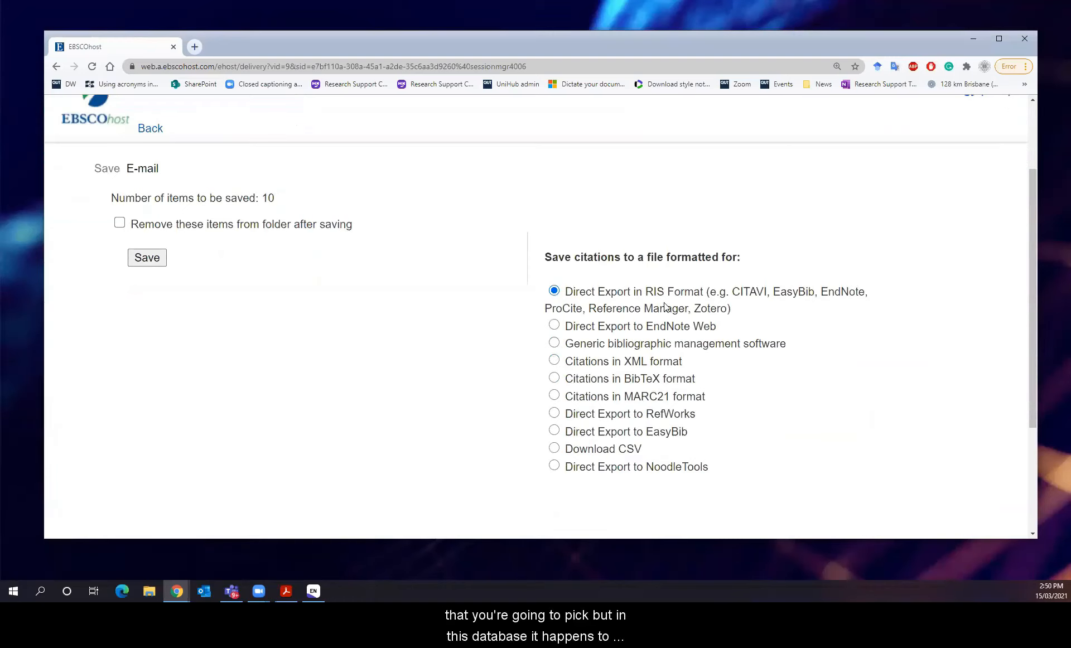
pyautogui.moveTo(567, 297); pyautogui.dragTo(743, 313)
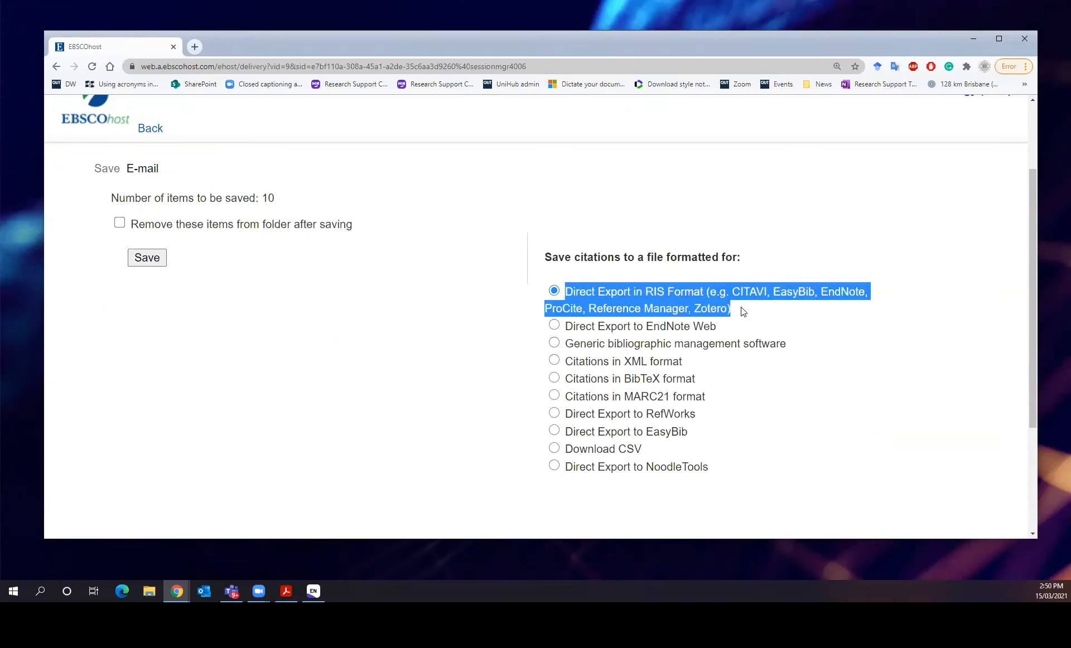
pyautogui.click(742, 313)
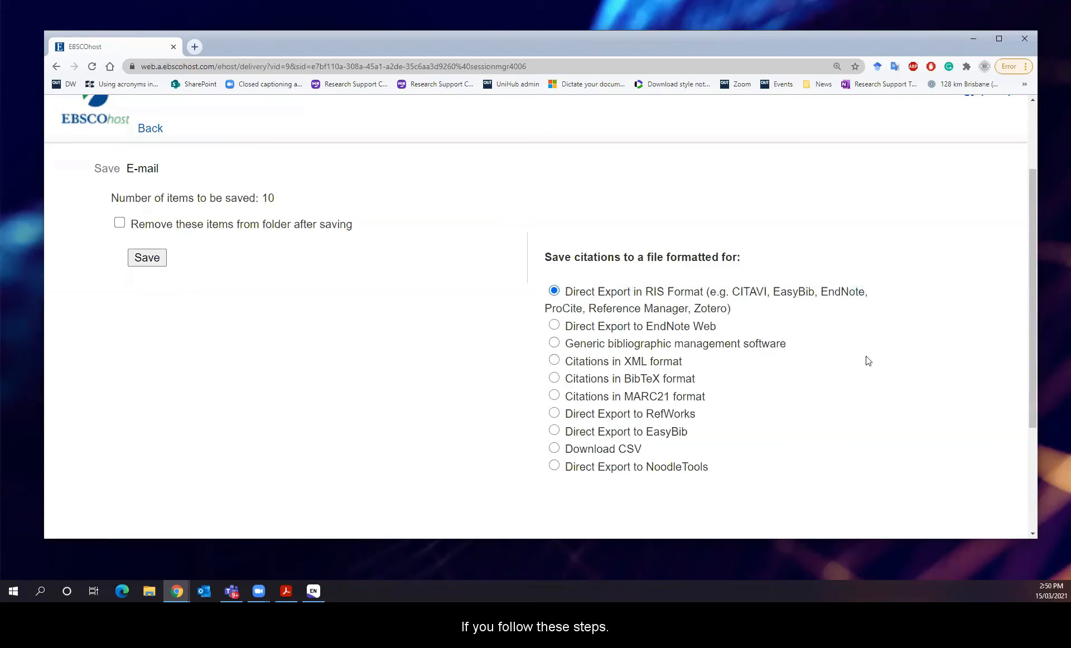
pyautogui.click(144, 261)
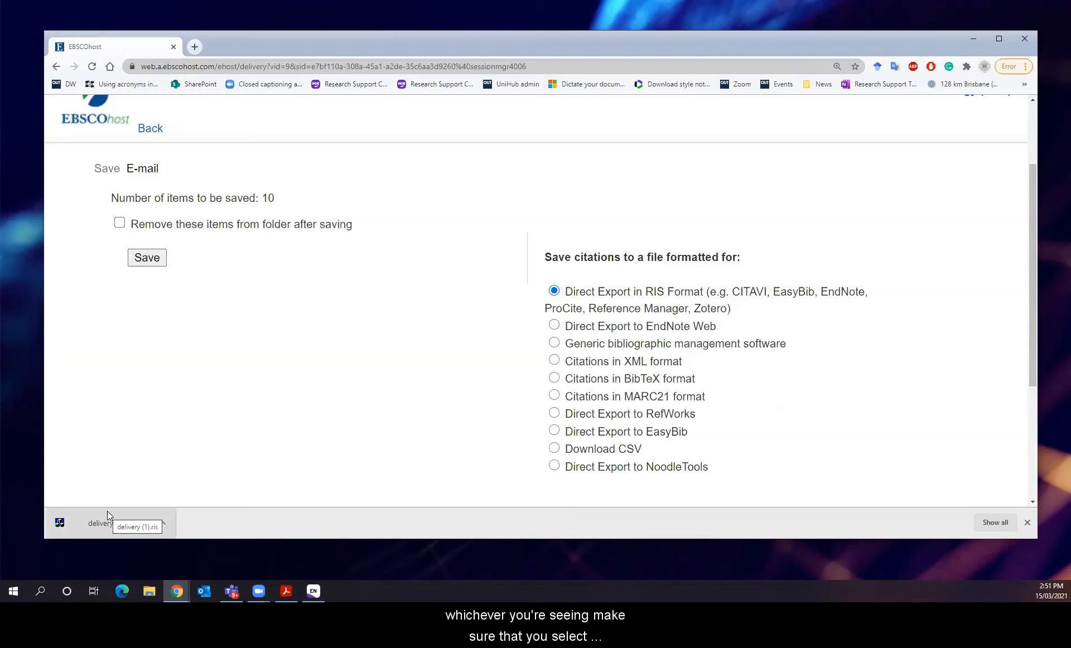
# Import the downloaded delivery (1).ris file into the EndNote library, maximize EndNote and widen the reference list
pyautogui.click(161, 524)
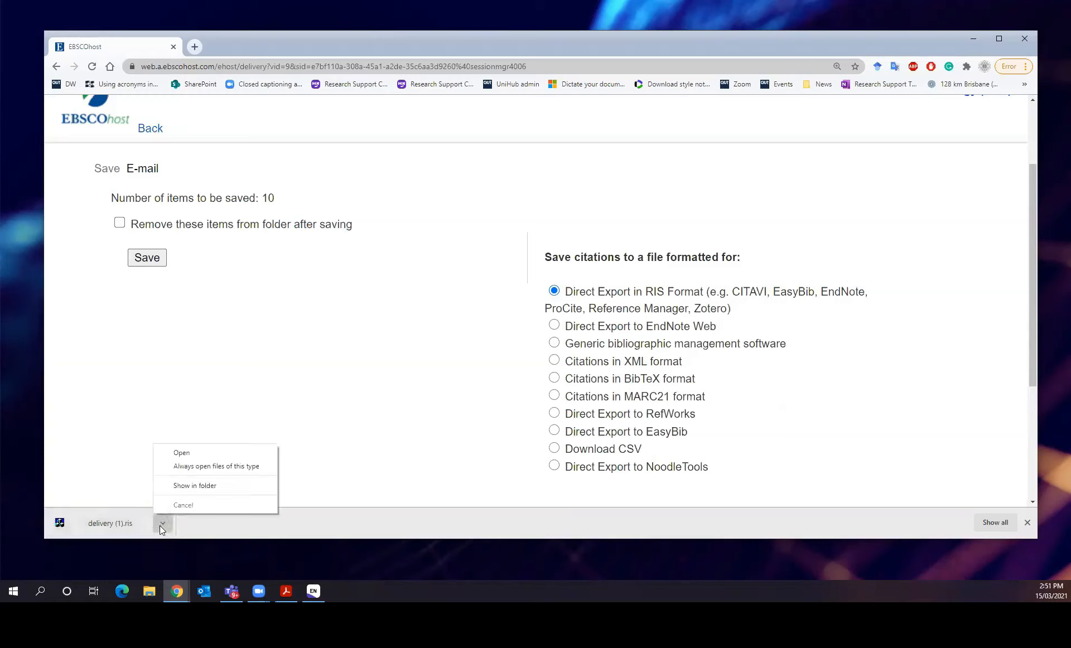
pyautogui.click(201, 453)
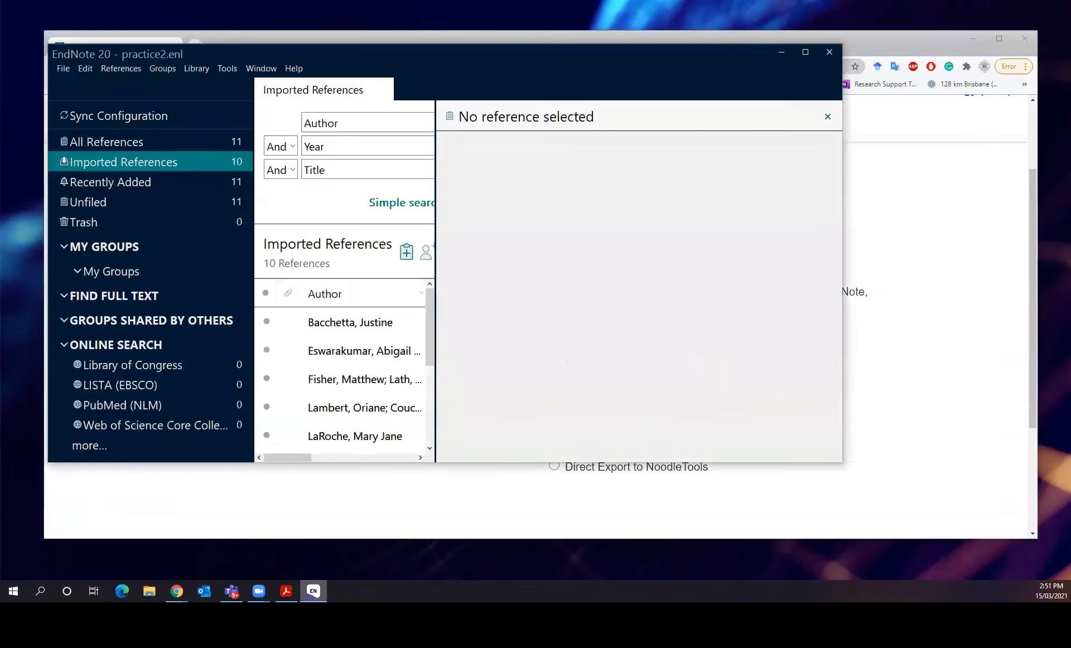
pyautogui.click(805, 51)
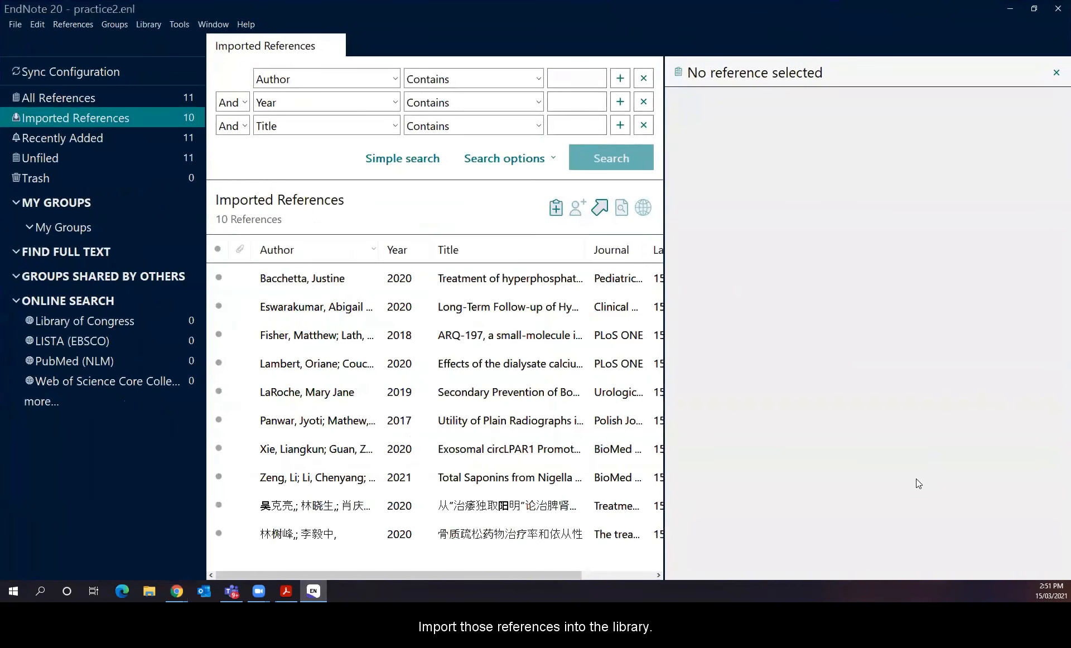
pyautogui.moveTo(664, 410); pyautogui.dragTo(839, 407)
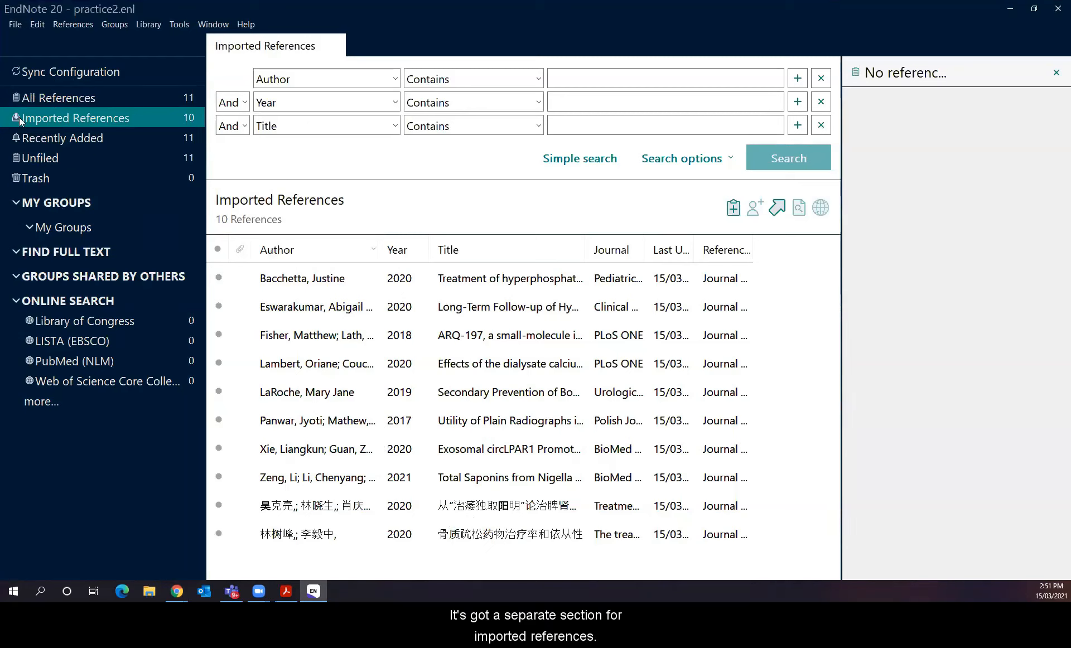
# Review the All References and Imported References lists and the summaries of the first two imported articles
pyautogui.click(136, 100)
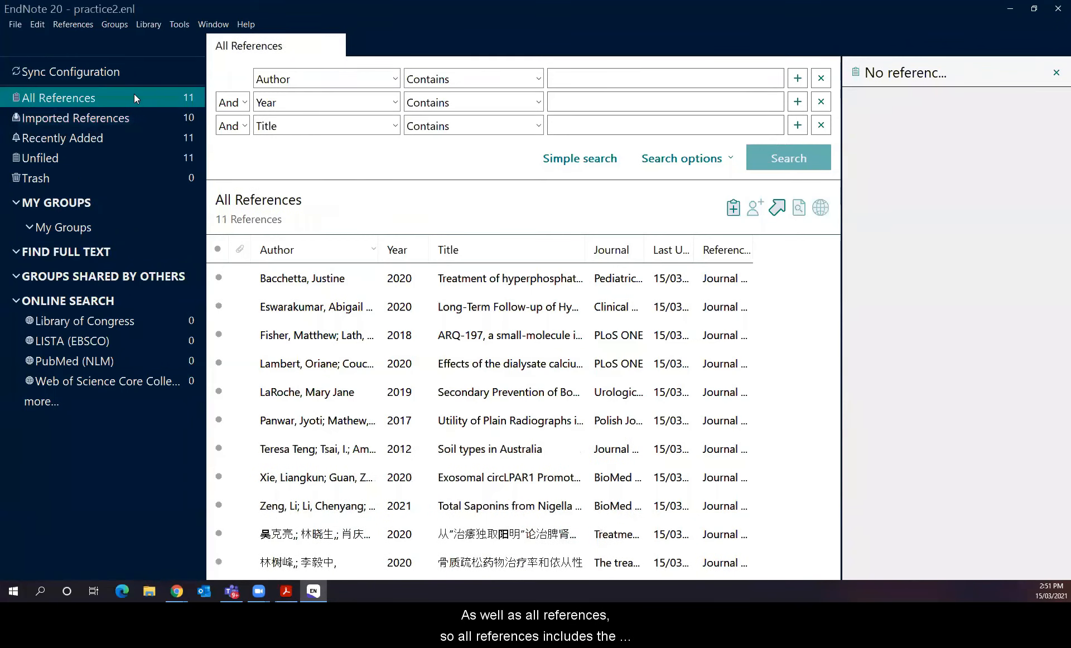
pyautogui.click(124, 118)
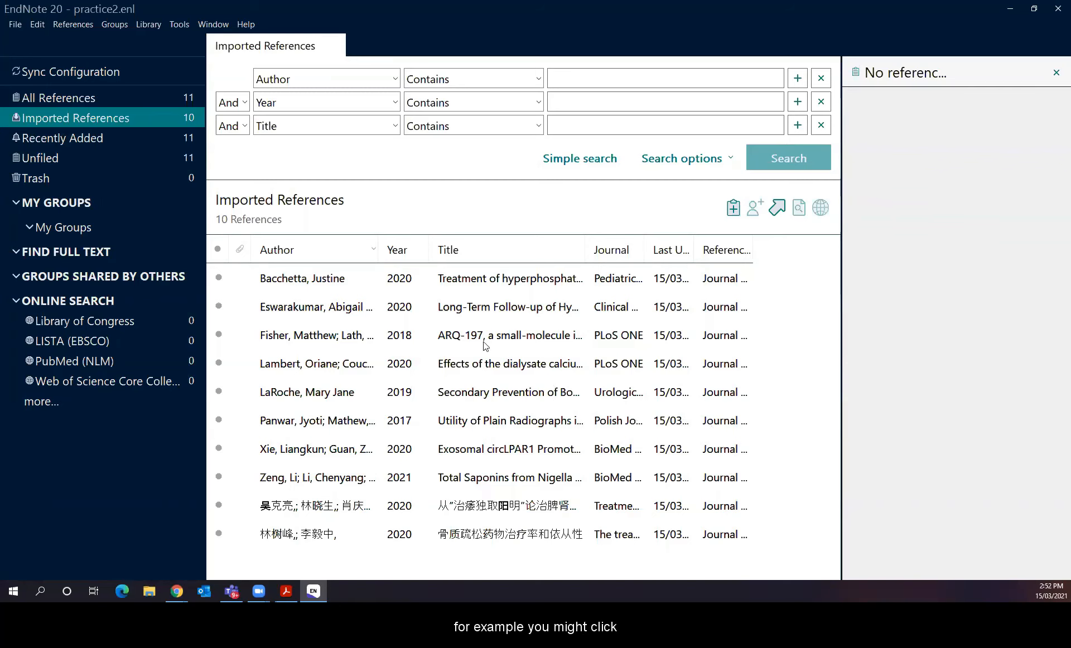
pyautogui.click(467, 309)
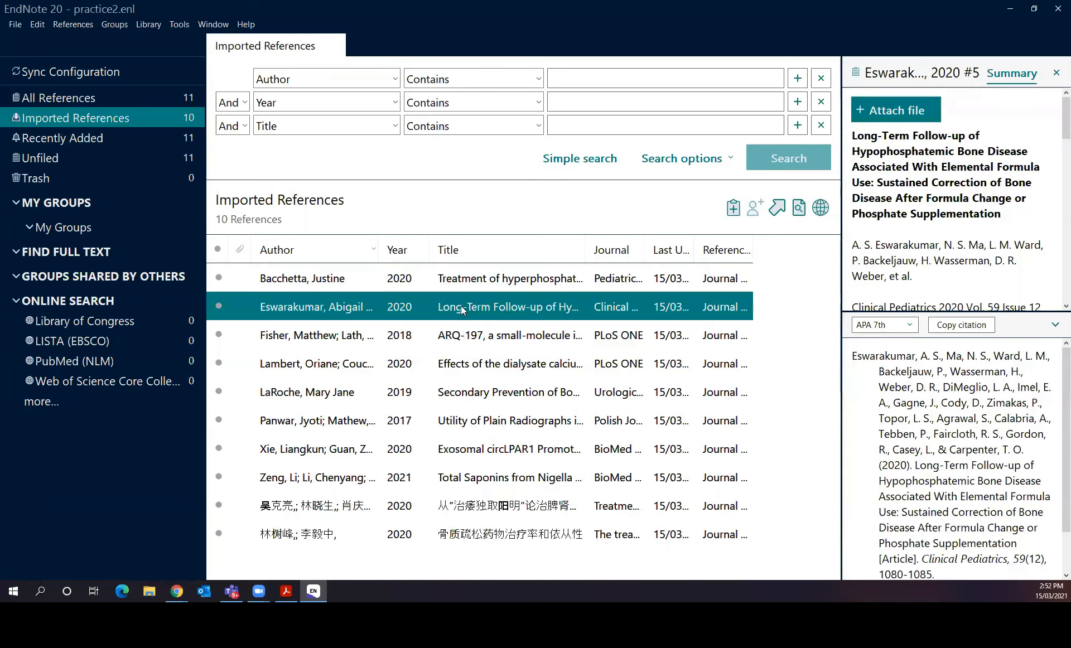
pyautogui.click(477, 282)
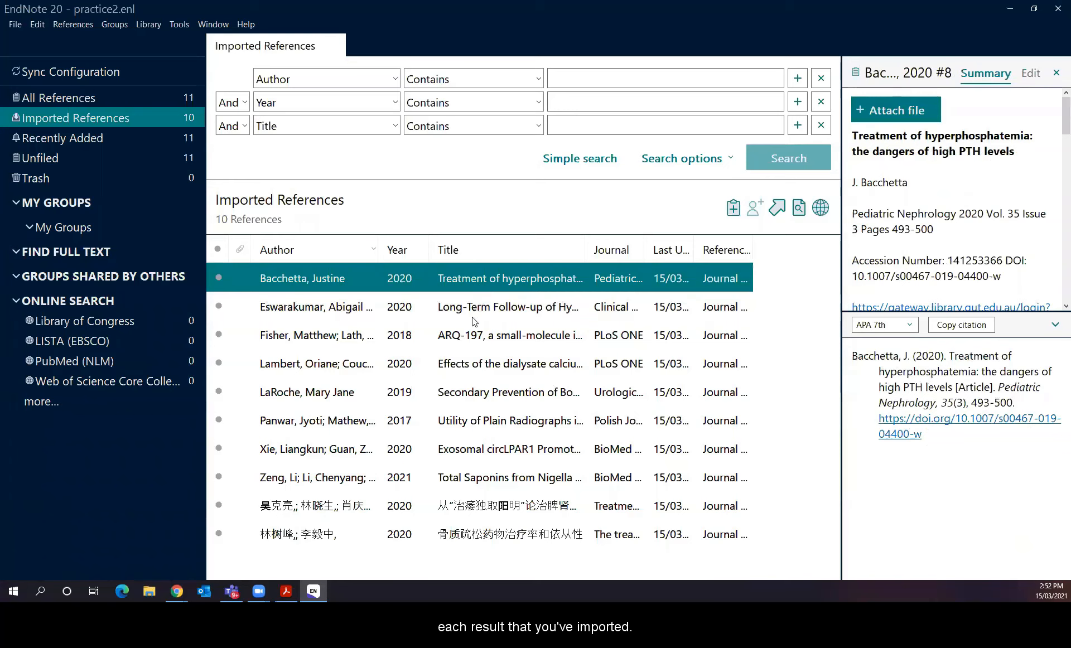
# Examine the ARQ-197 article's APA 7th citation preview, the available citation styles and its editable reference fields
pyautogui.click(463, 337)
pyautogui.moveTo(938, 487); pyautogui.dragTo(844, 355)
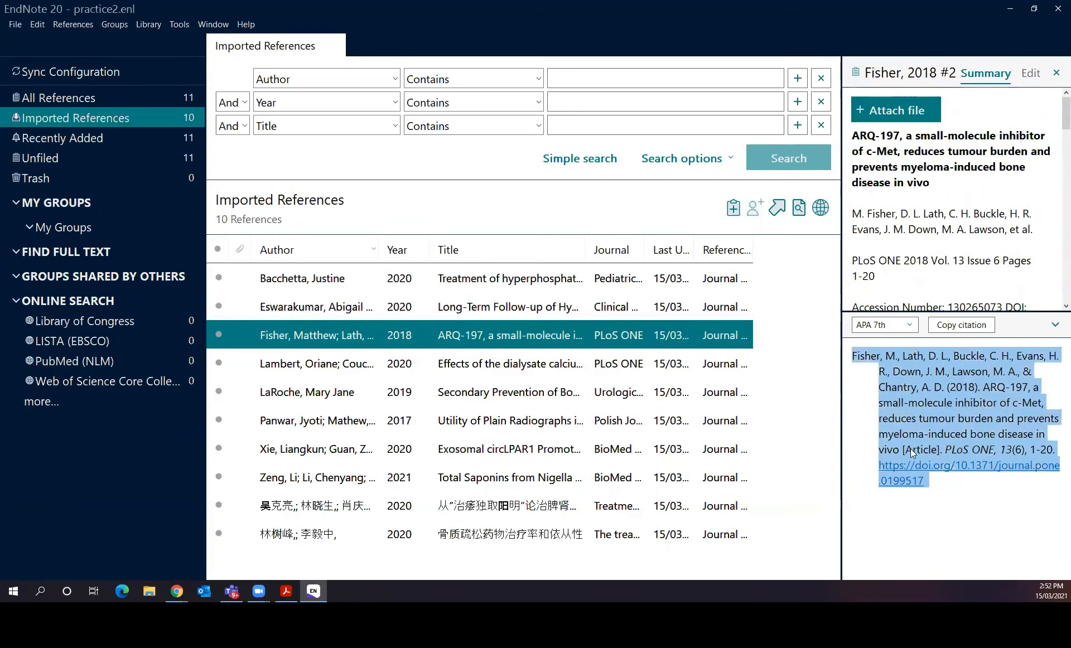
pyautogui.click(908, 326)
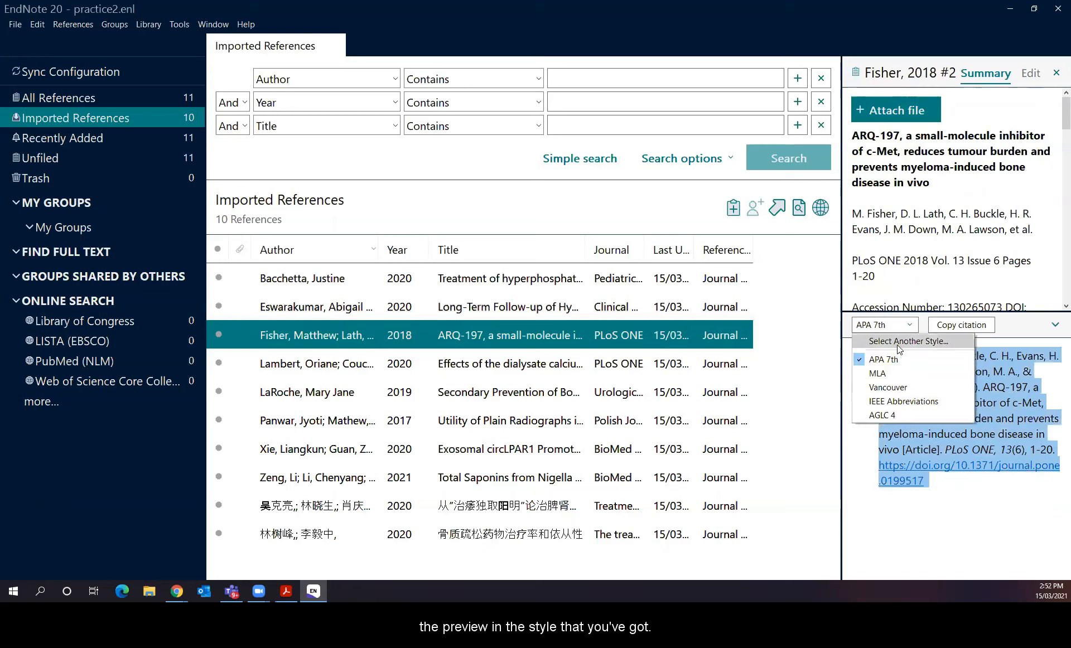
pyautogui.click(986, 509)
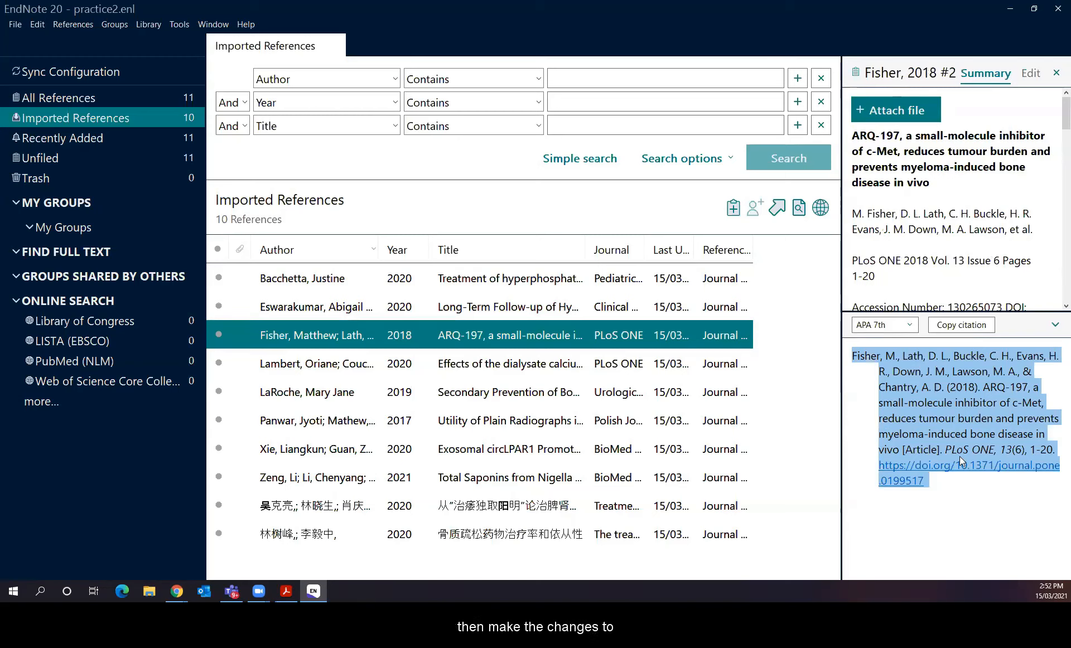
pyautogui.click(1032, 73)
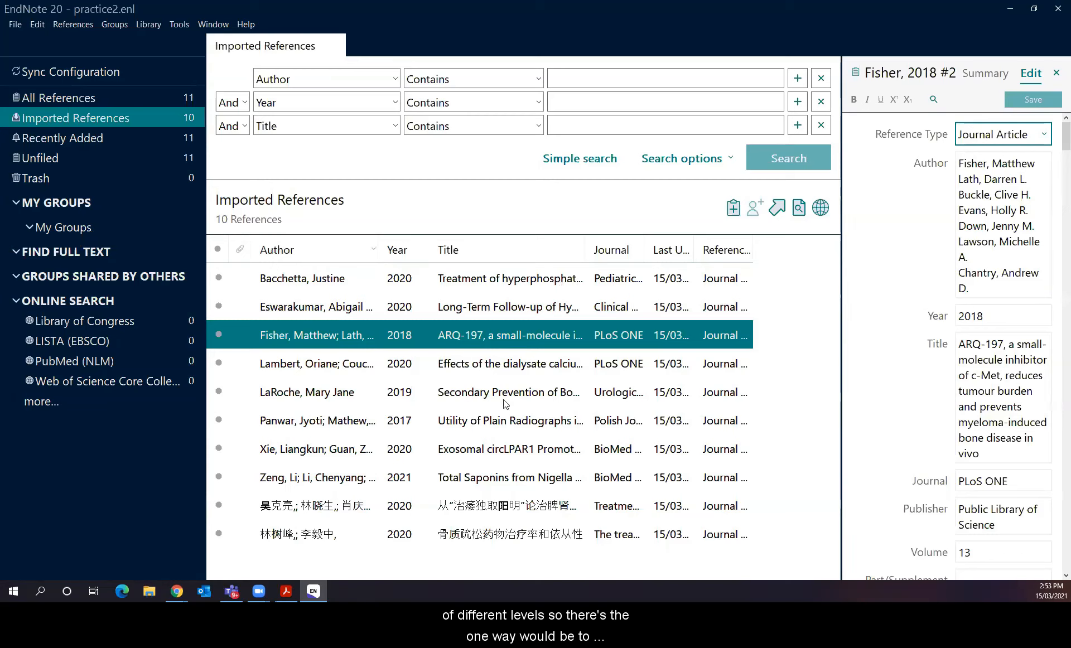
# Create a group named "Bone disease" in the My Groups set and open it
pyautogui.rightClick(63, 232)
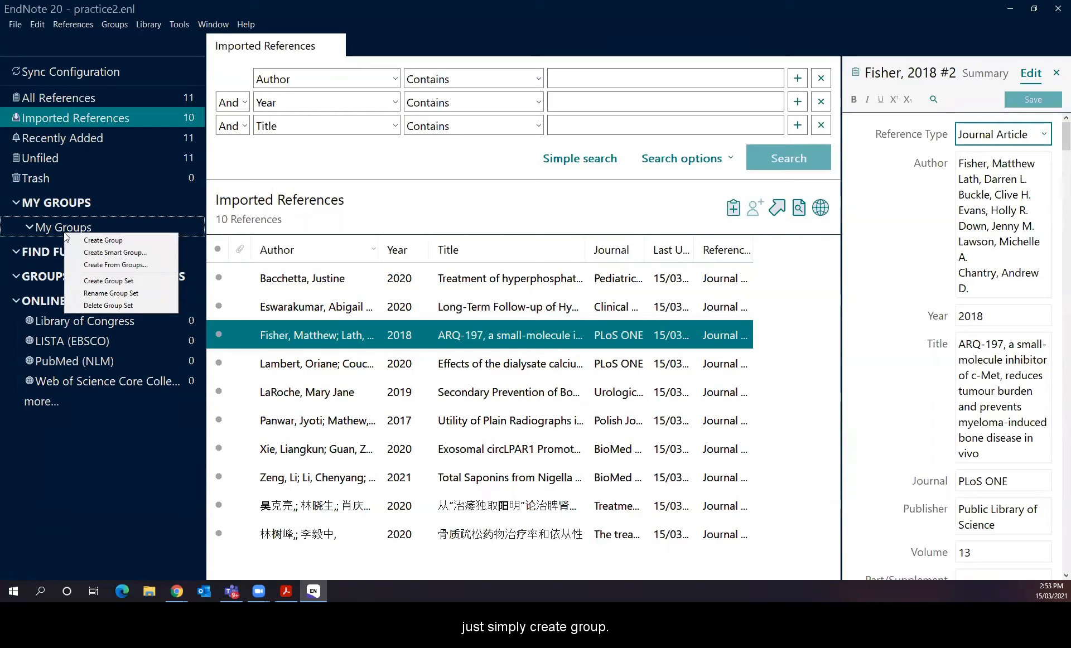
pyautogui.click(100, 240)
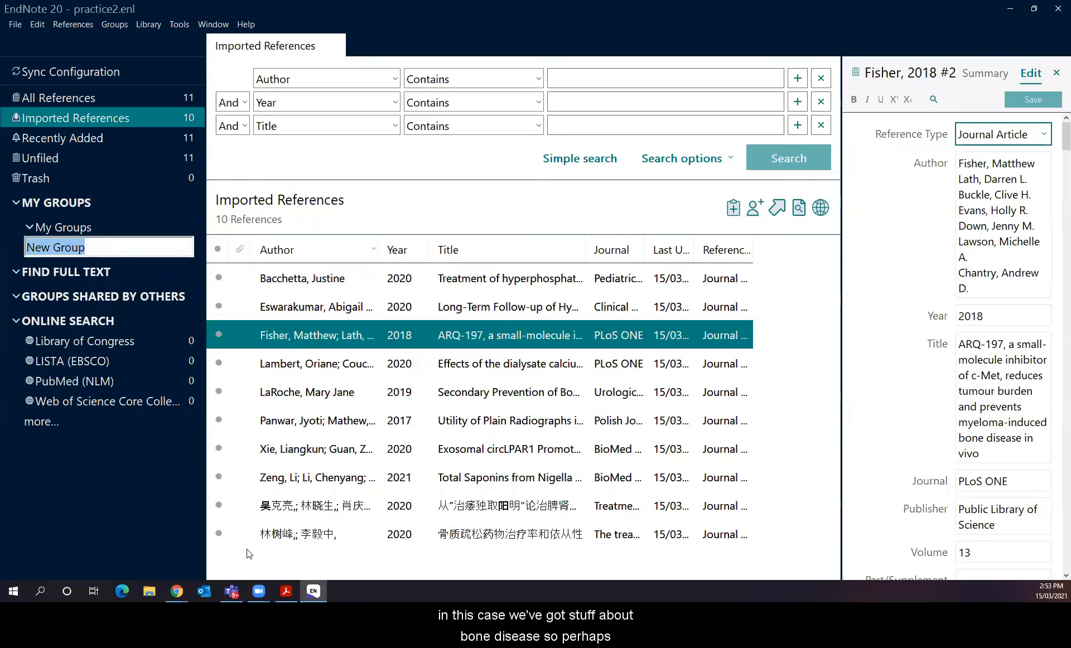
pyautogui.write('B')
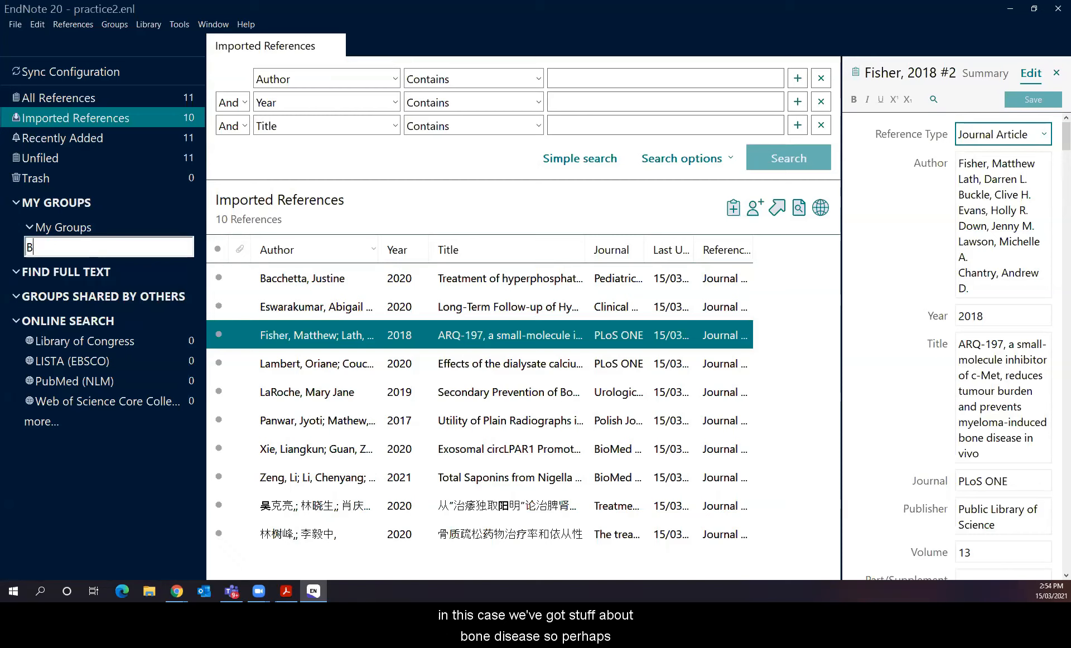
pyautogui.write('one ')
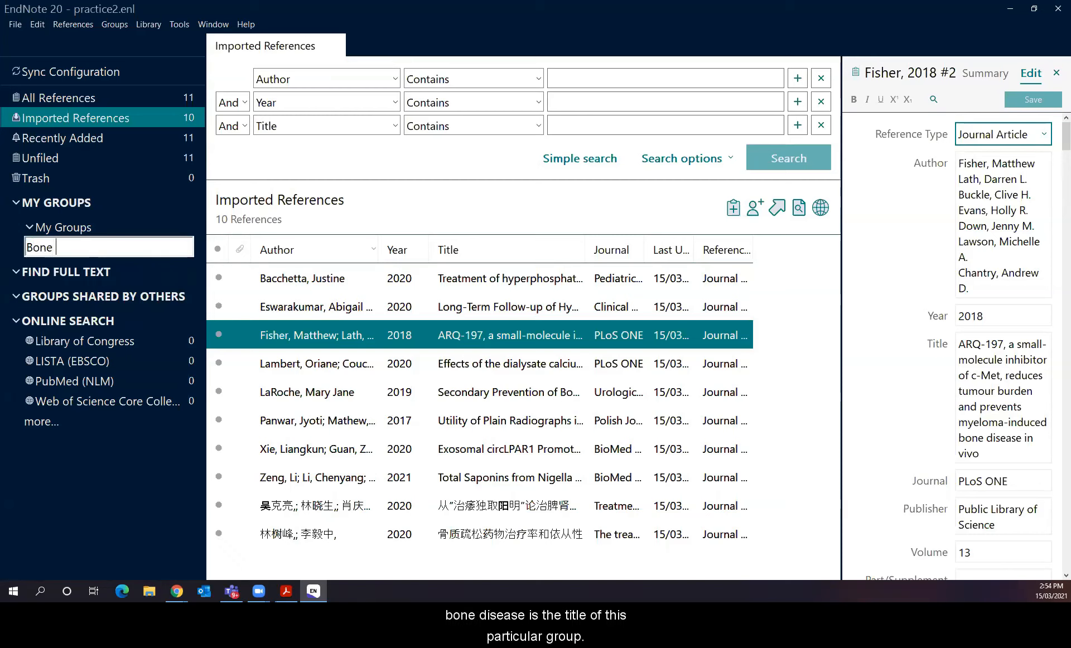
pyautogui.write('disease')
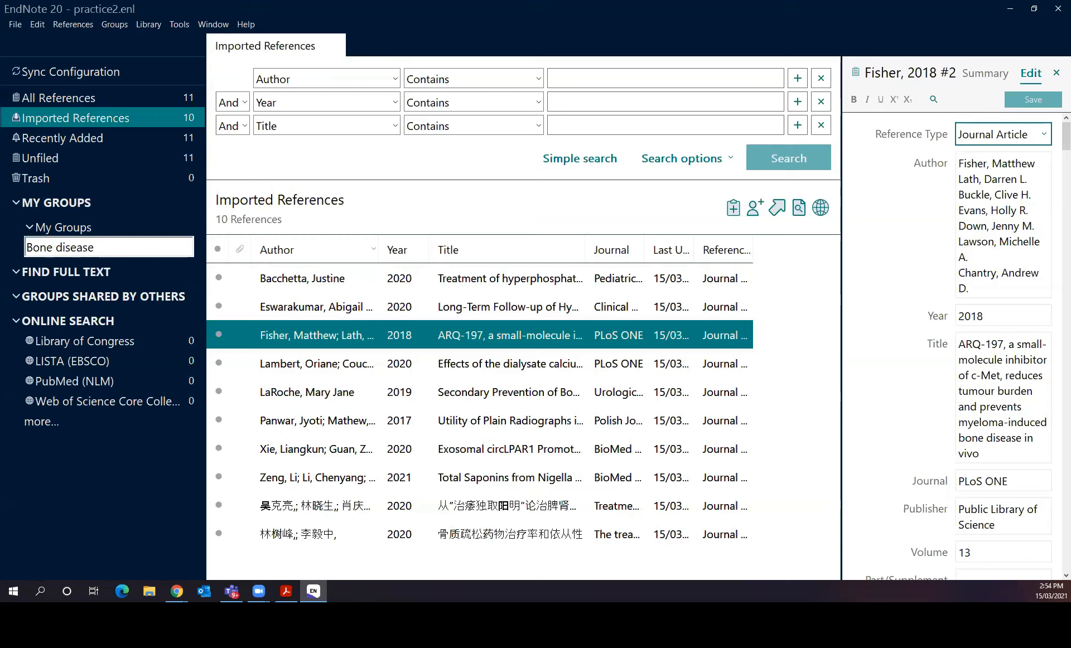
pyautogui.press('Return')
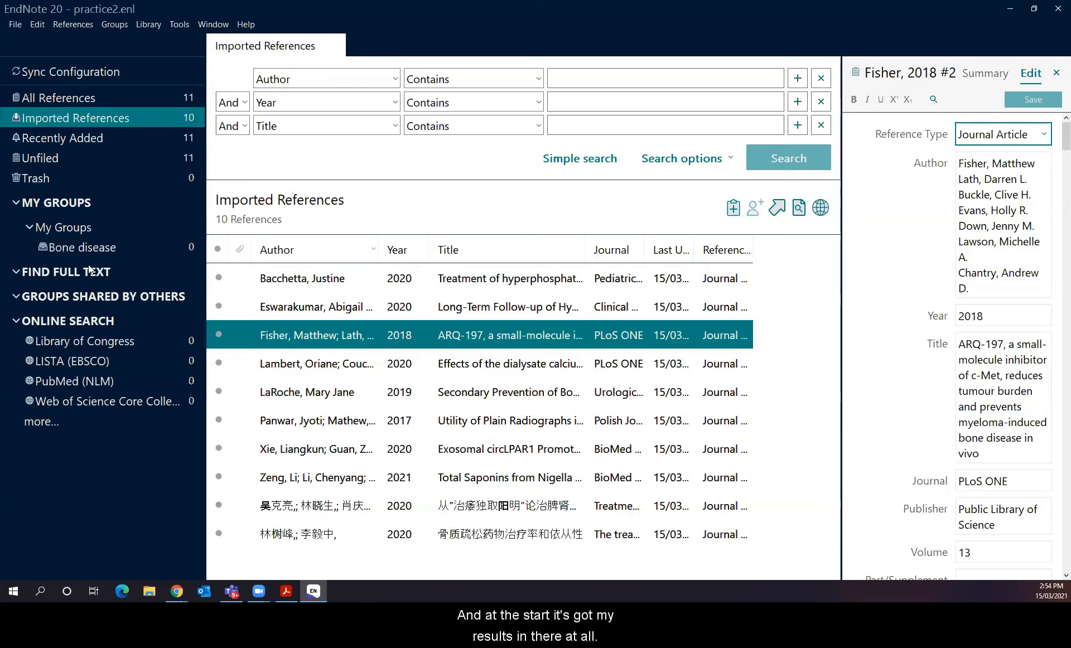
pyautogui.click(100, 248)
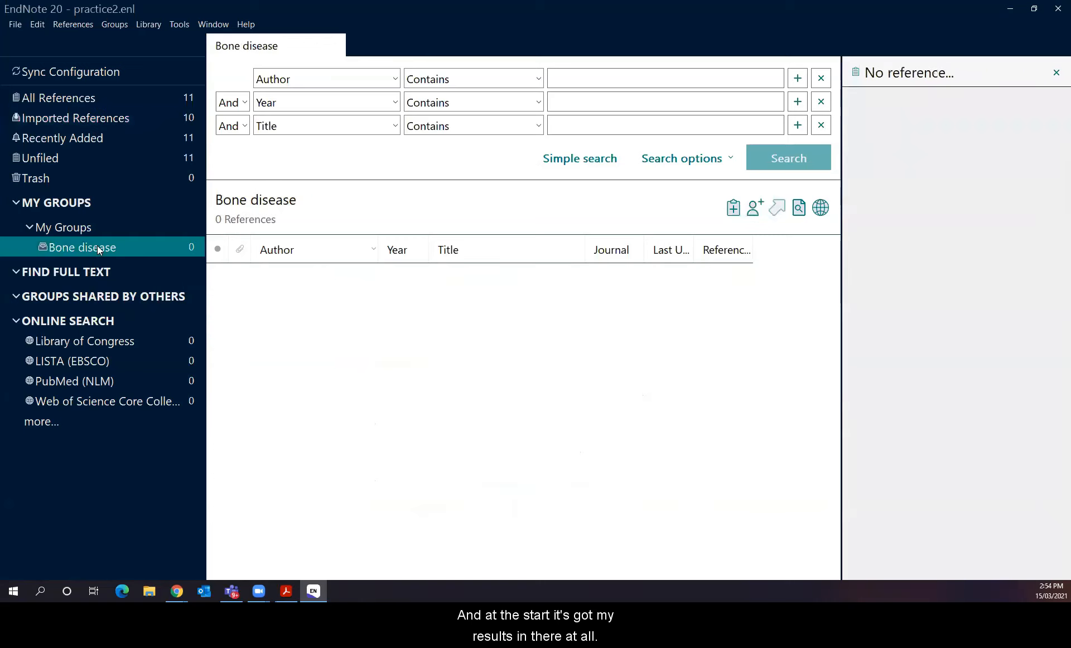
# Add all the references in Imported References to the Bone disease group
pyautogui.click(54, 120)
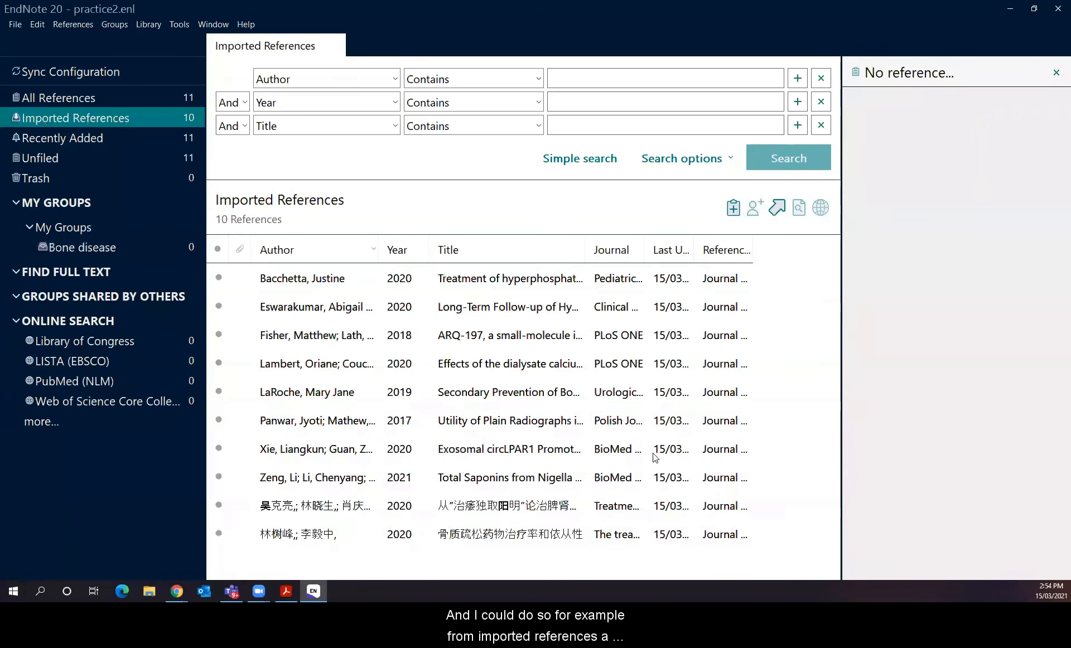
pyautogui.click(478, 365)
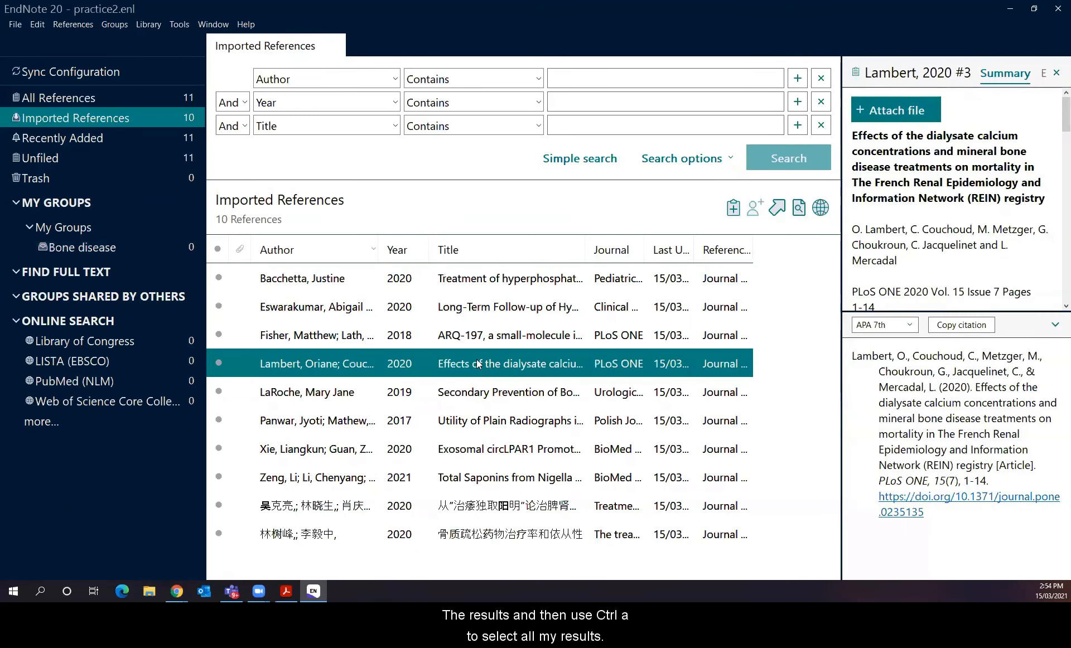
pyautogui.hotkey('ctrl', 'a')
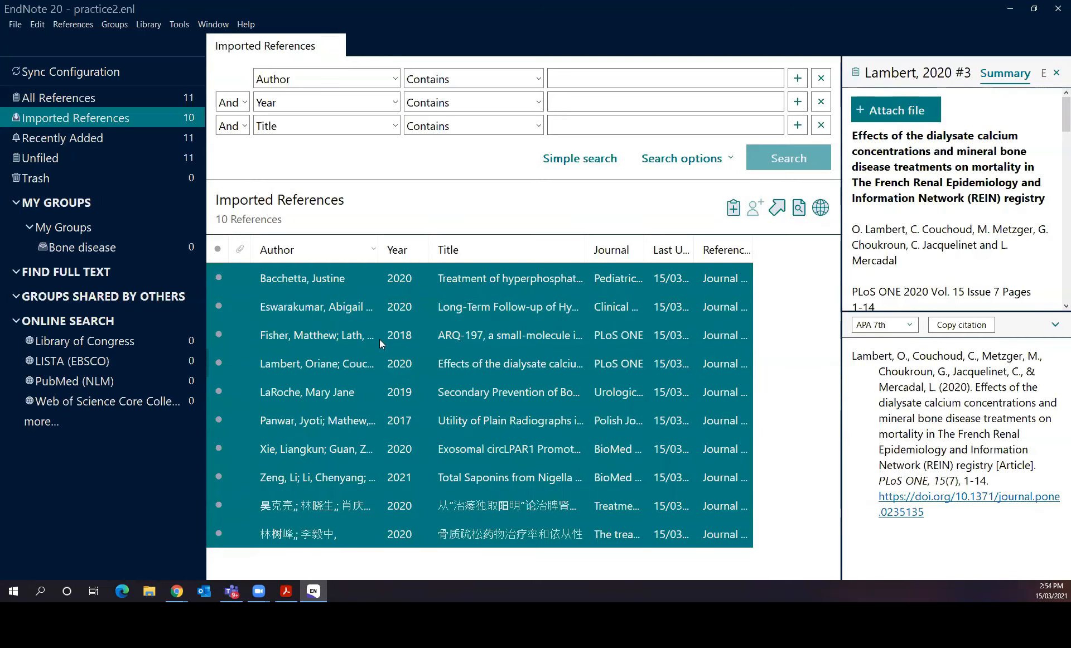
pyautogui.moveTo(457, 337); pyautogui.dragTo(87, 253)
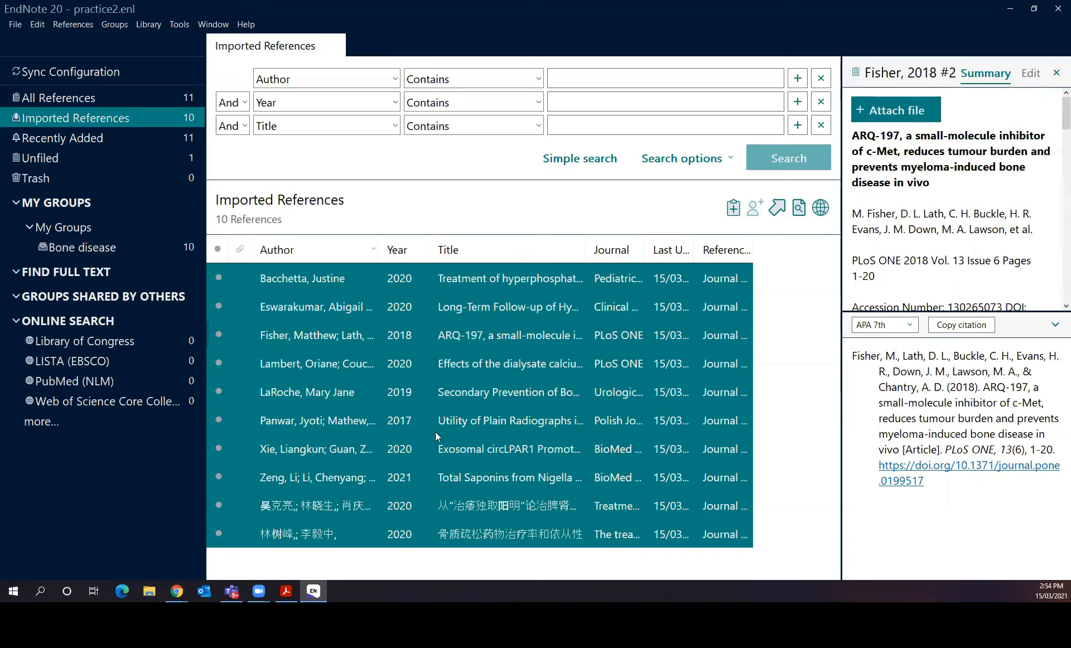
# Review the options for adding references to a group and compare the All References list with the Bone disease group
pyautogui.rightClick(442, 362)
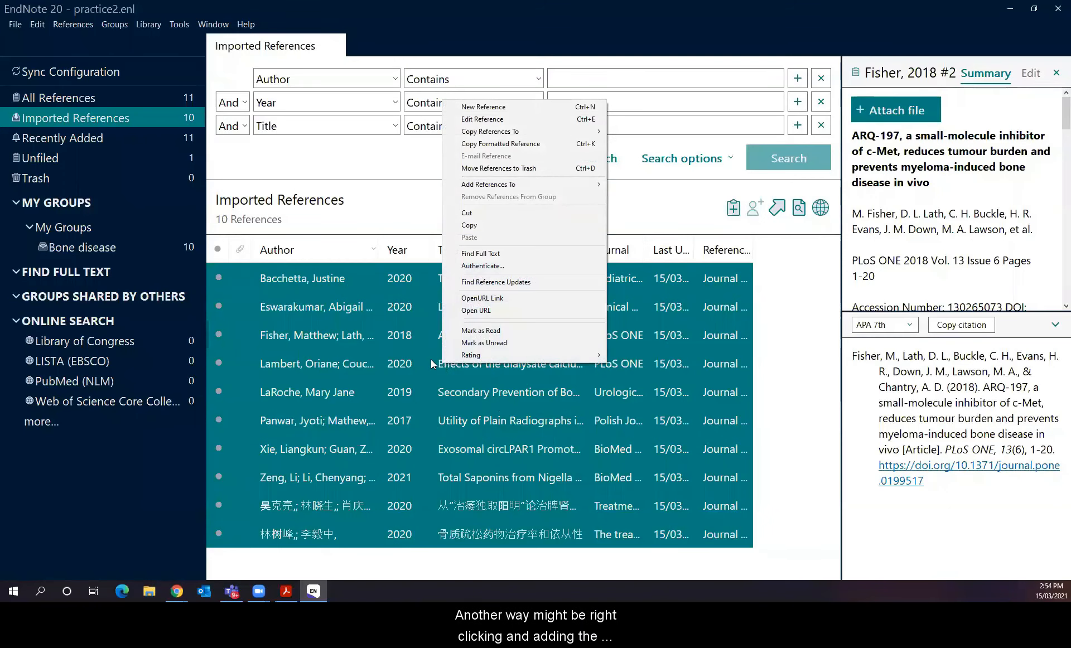
pyautogui.moveTo(484, 184)
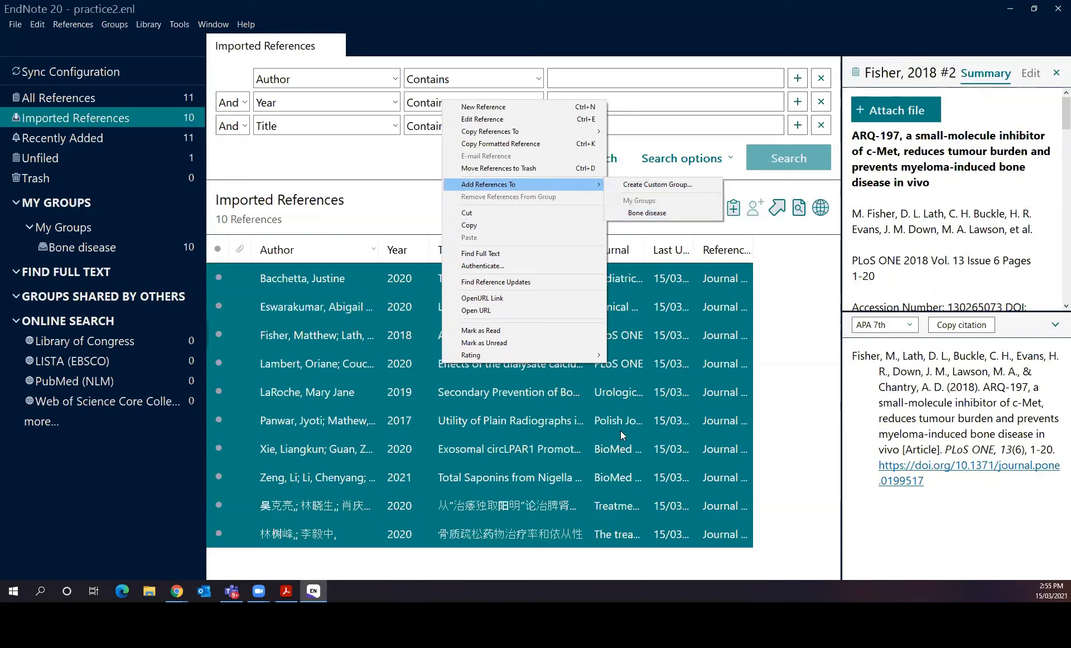
pyautogui.click(792, 412)
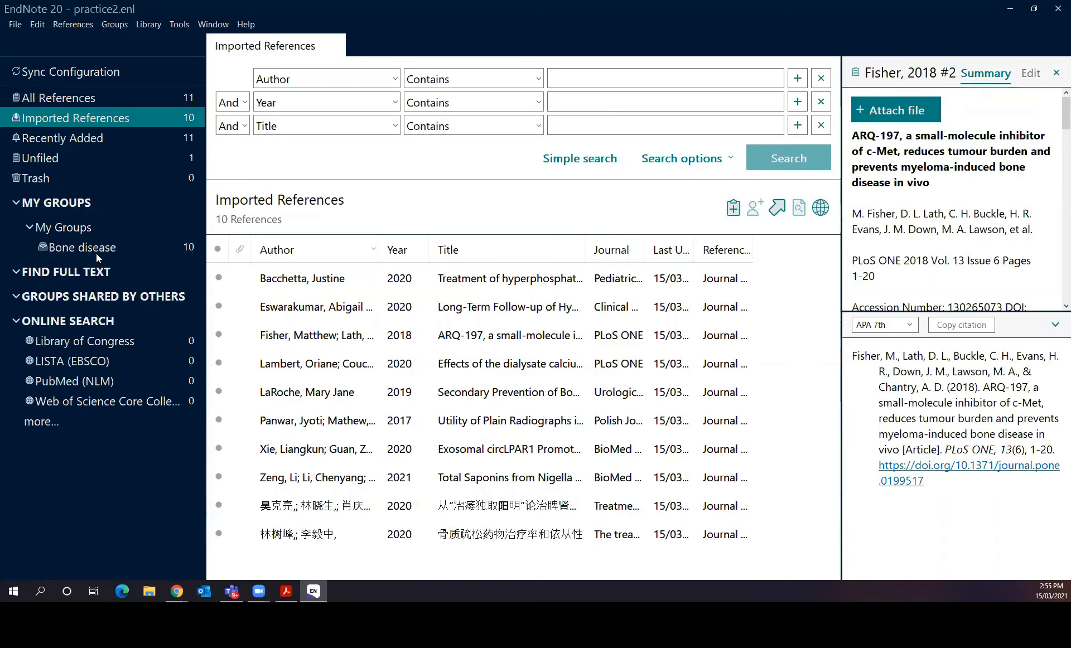
pyautogui.click(61, 97)
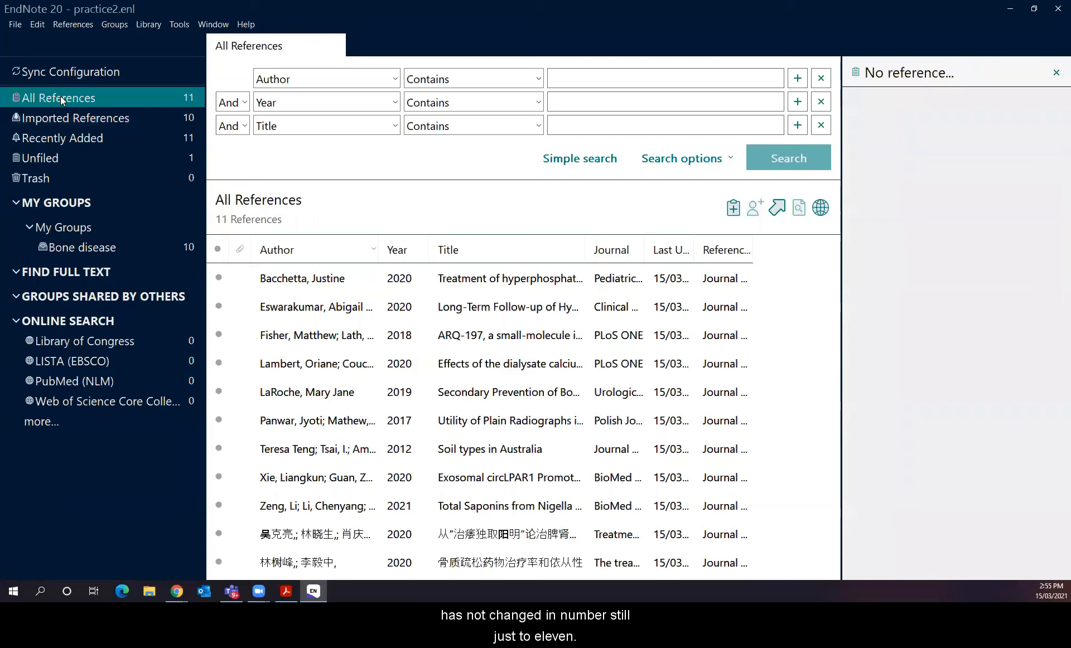
pyautogui.click(87, 248)
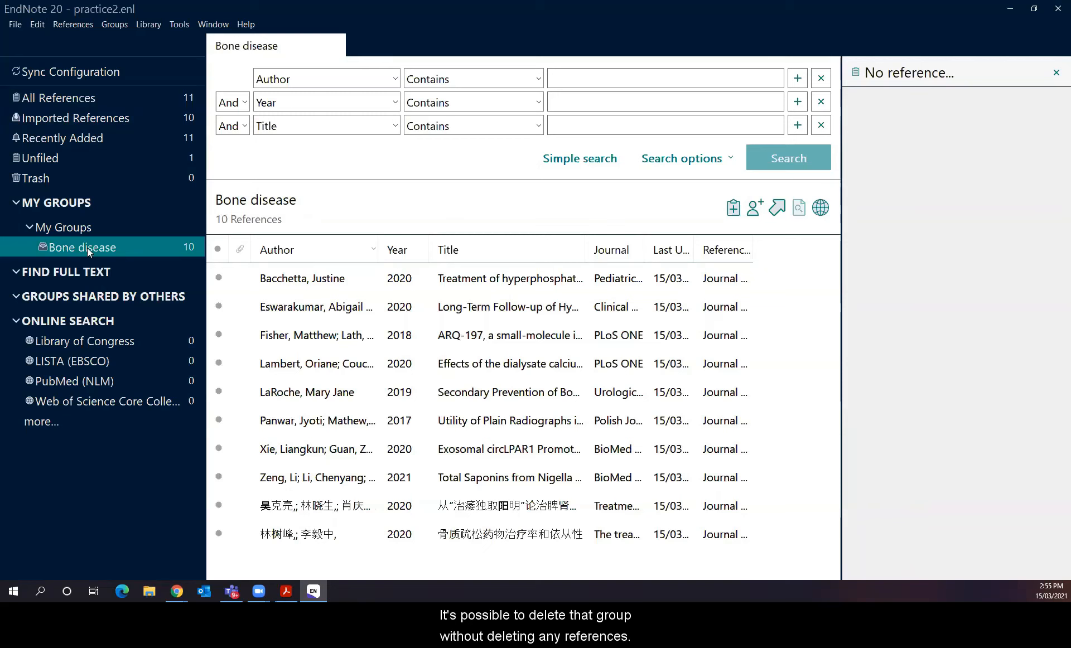
pyautogui.click(58, 99)
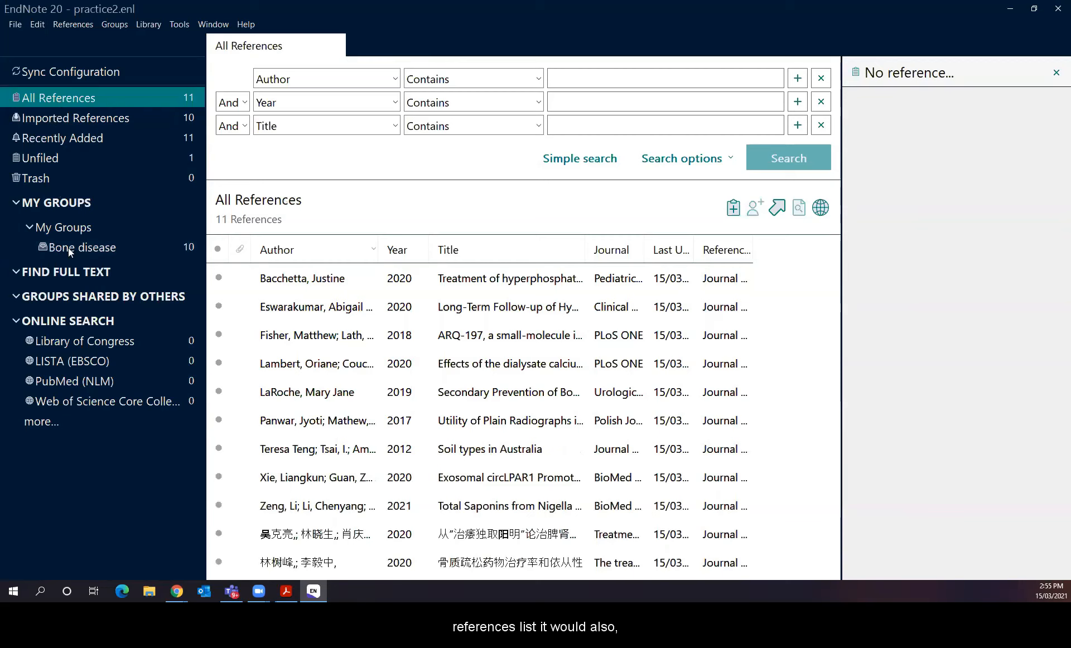
pyautogui.click(84, 249)
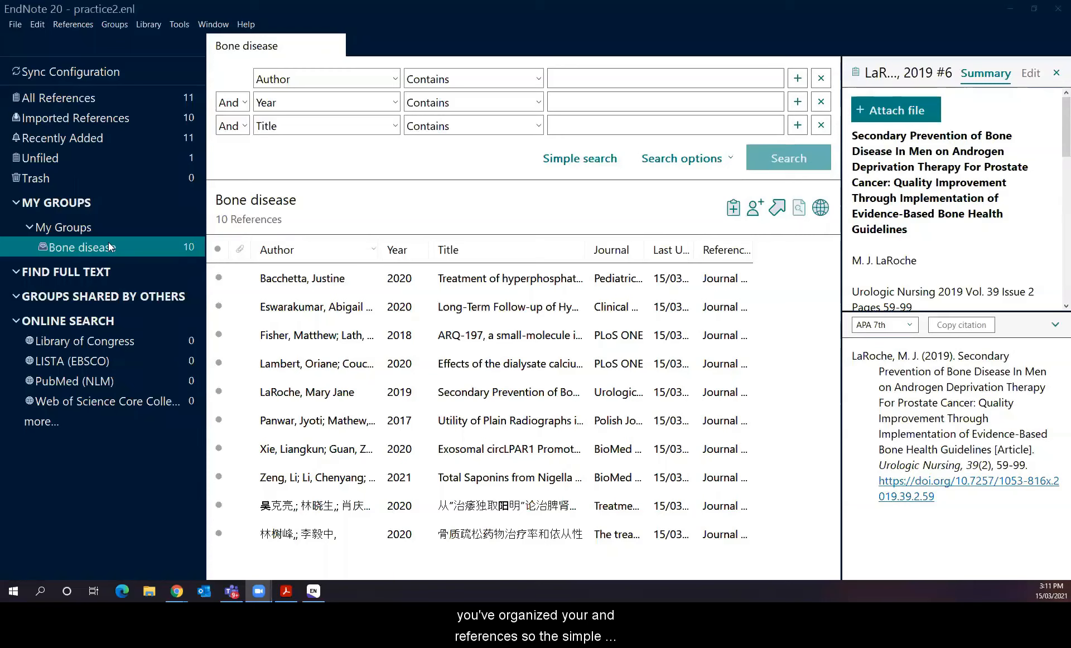
# Rename the My Groups group set that holds the Bone disease group as "Thesis"
pyautogui.rightClick(106, 225)
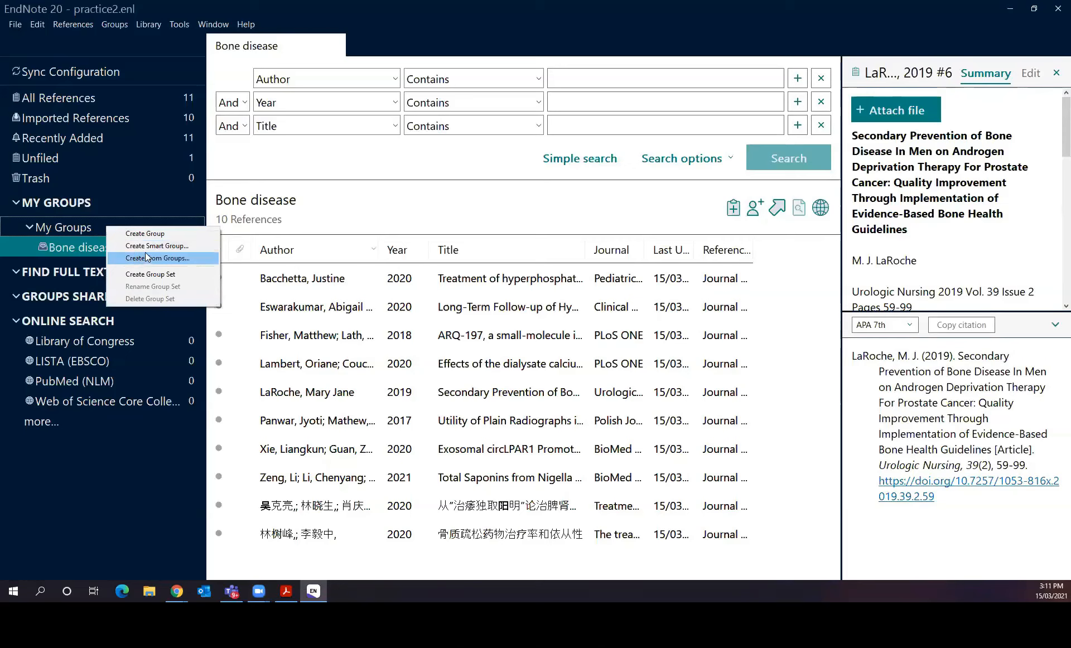
pyautogui.click(79, 218)
pyautogui.click(75, 211)
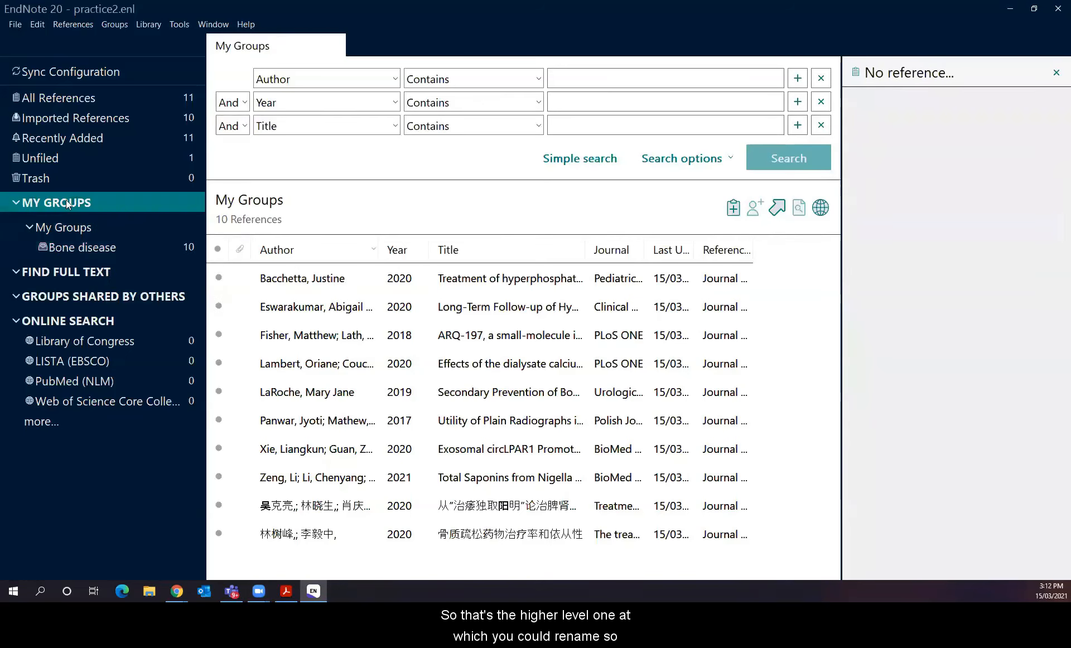
pyautogui.rightClick(64, 224)
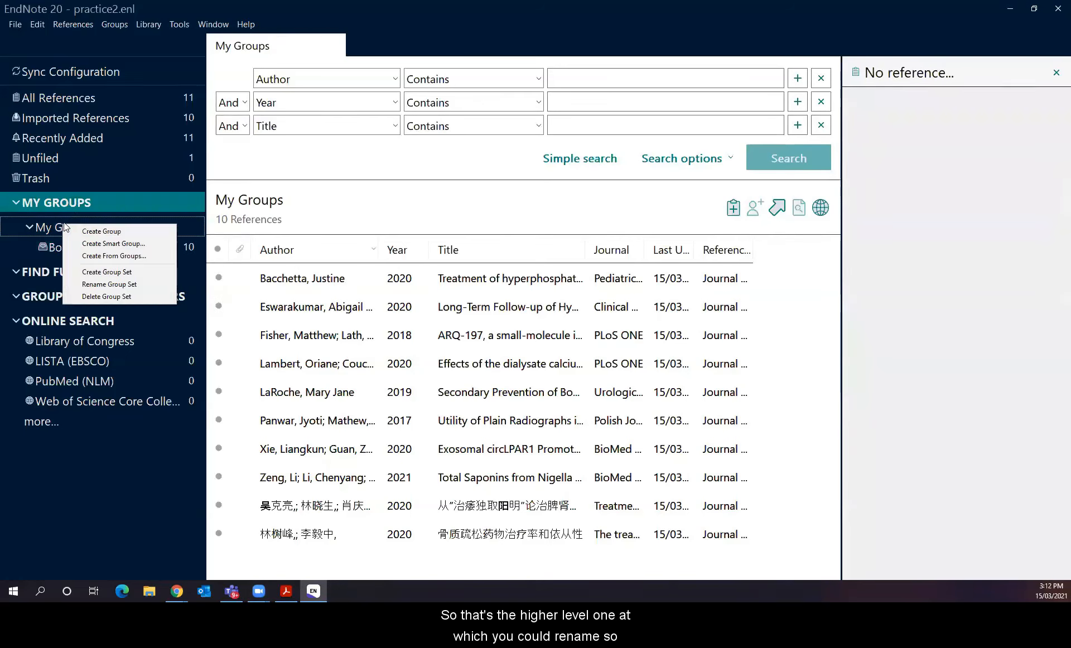
pyautogui.click(122, 284)
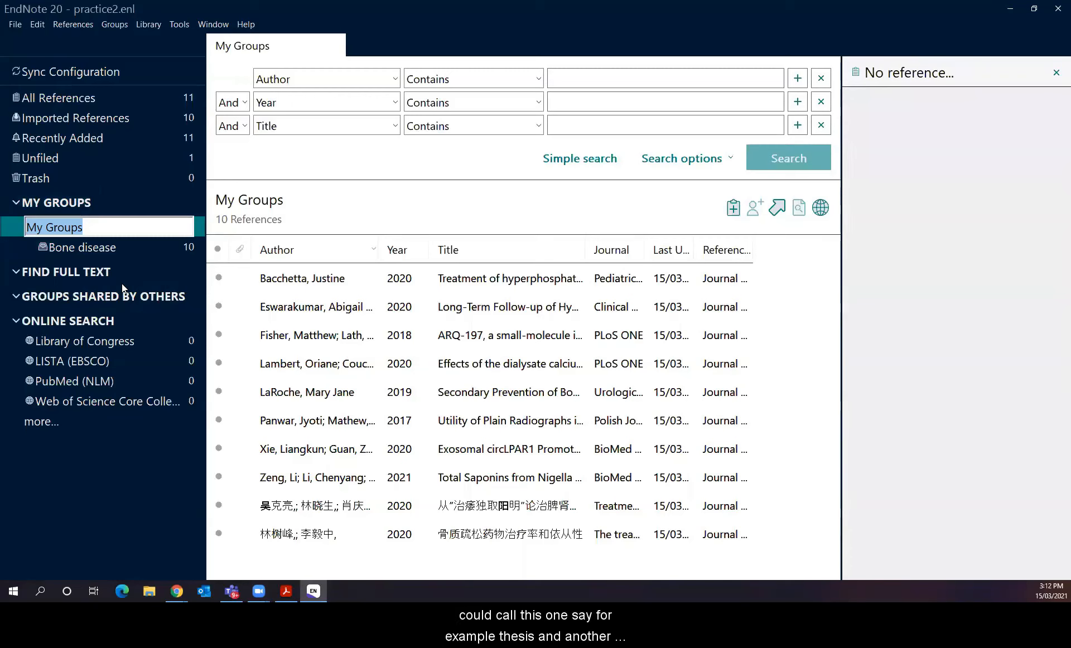
pyautogui.write('Thesi')
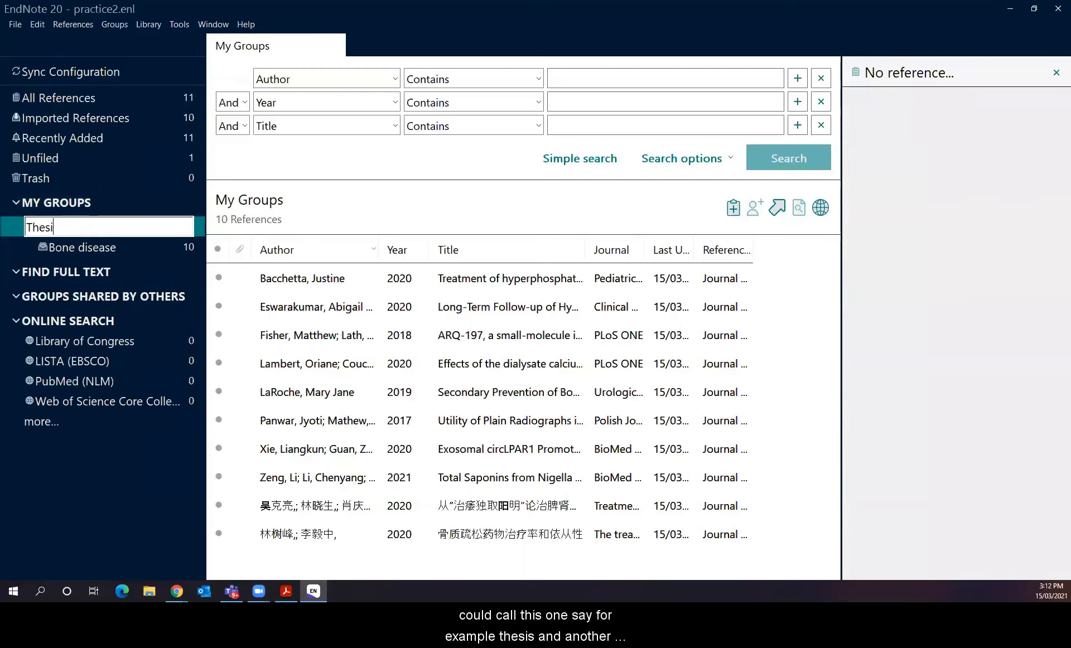
pyautogui.write('s')
pyautogui.press('Return')
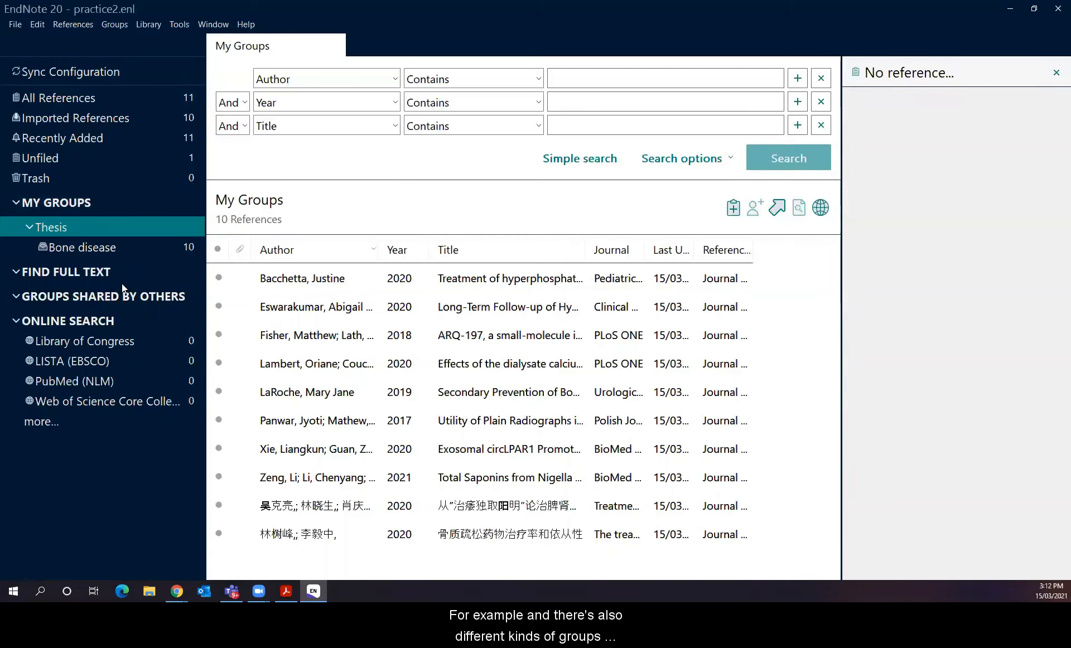
# Look over the commands available for the Bone disease group and view the ARQ-197 article's summary
pyautogui.rightClick(105, 248)
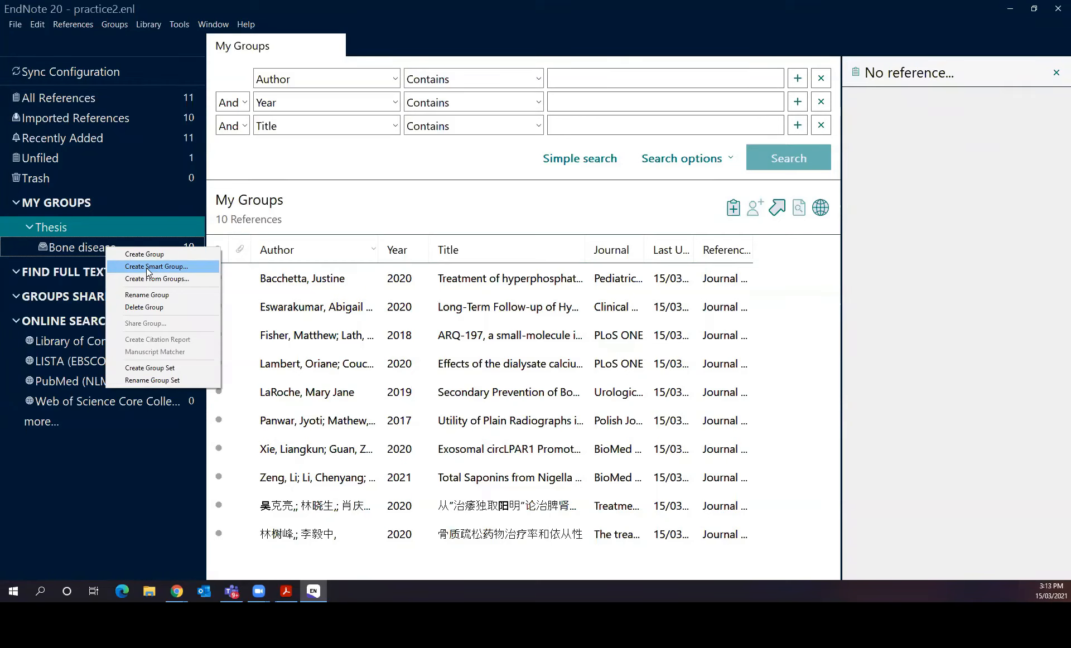
pyautogui.click(513, 341)
pyautogui.click(512, 341)
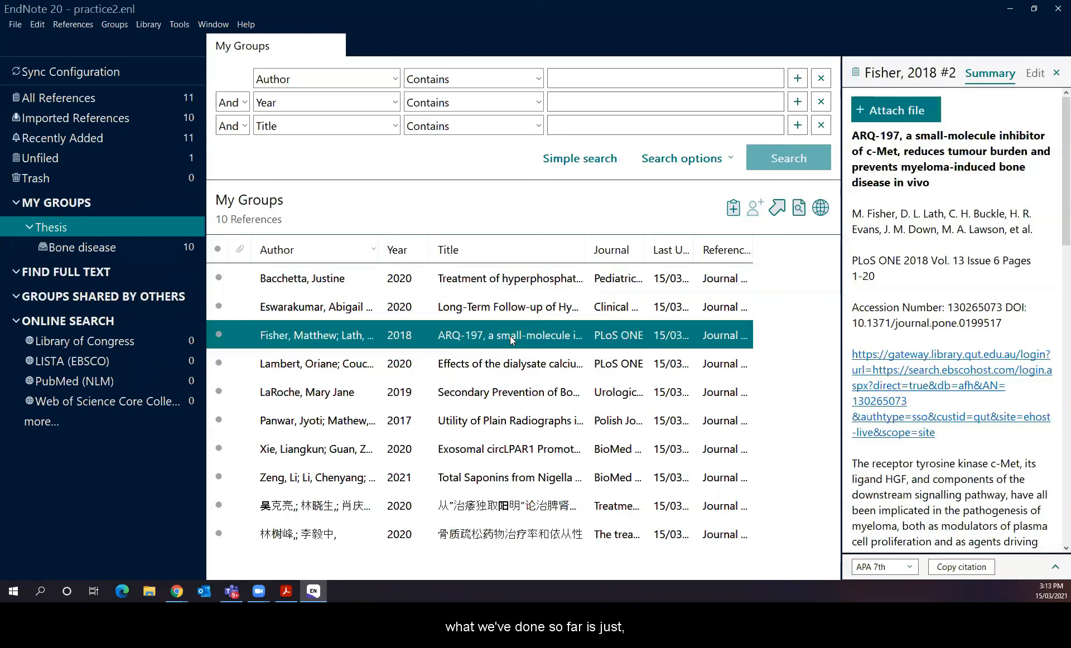